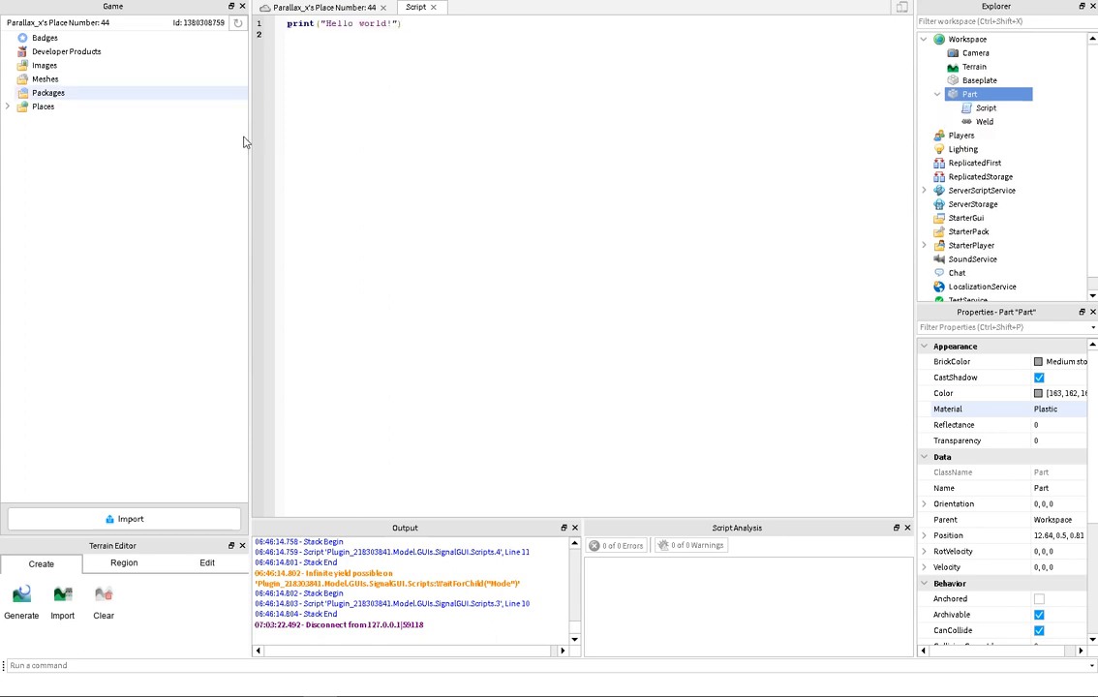
- Replace the default Hello world line in the script with "local part = script.Parent"
key(BackSpace)
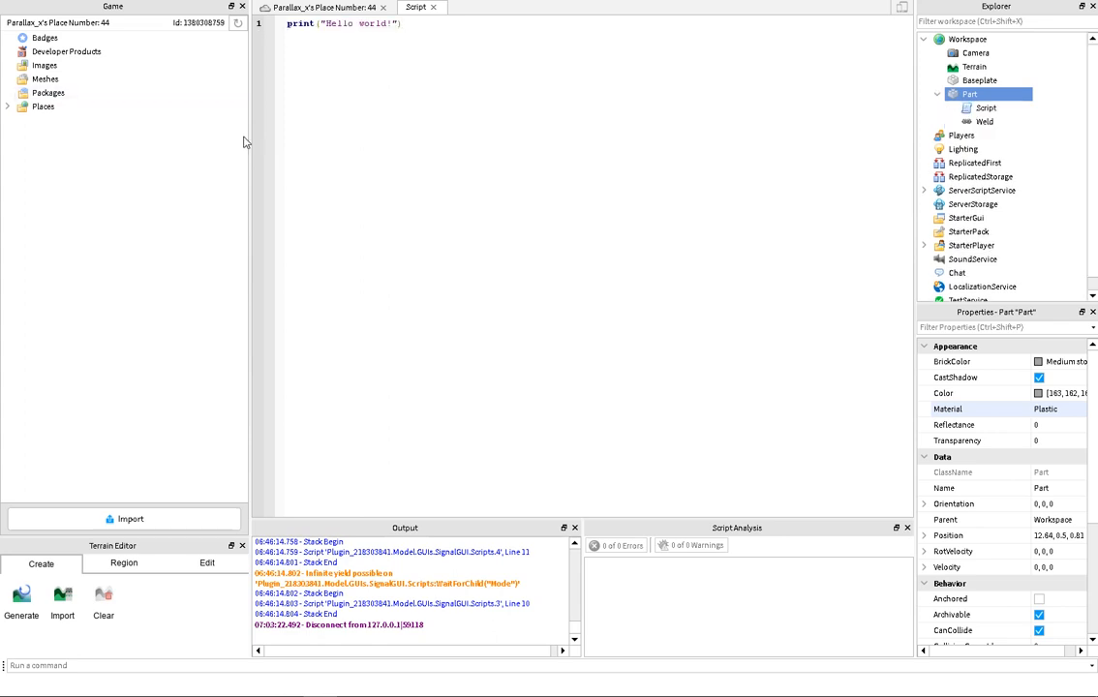
text(loc)
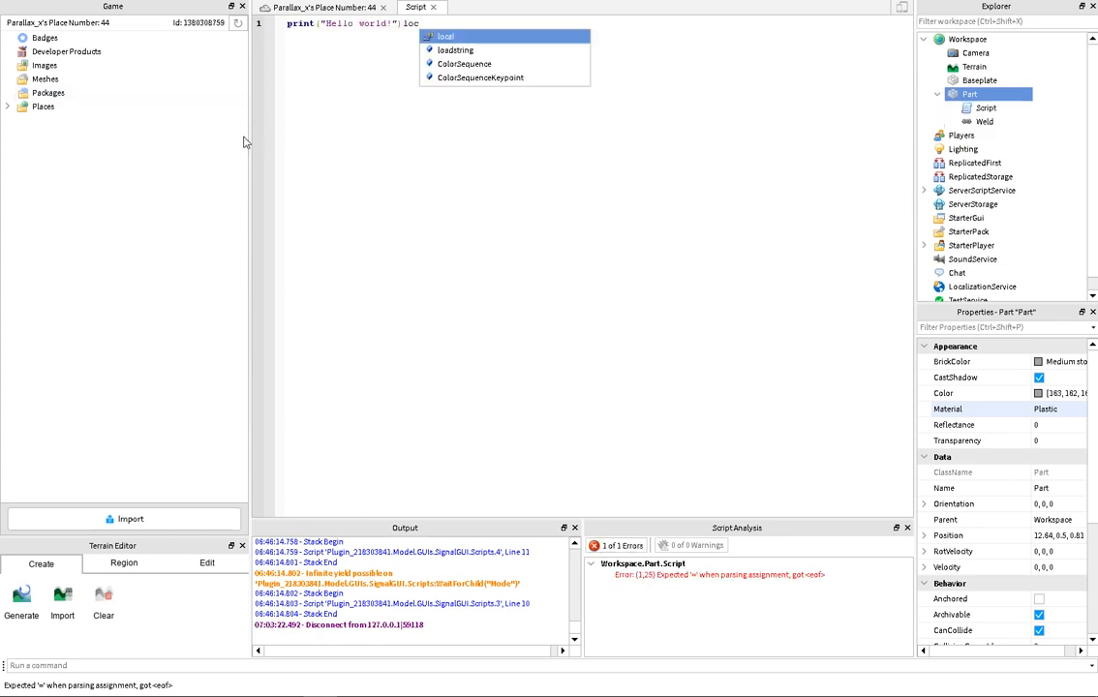
key(ctrl+a)
text(lo)
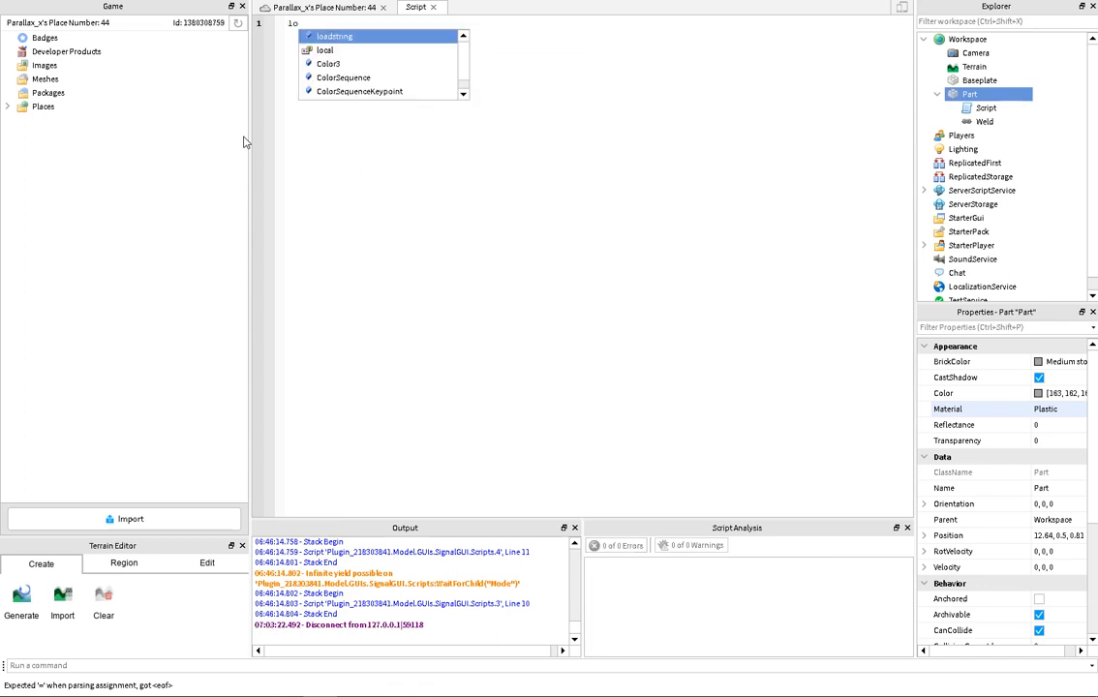
text(cal part = scrip)
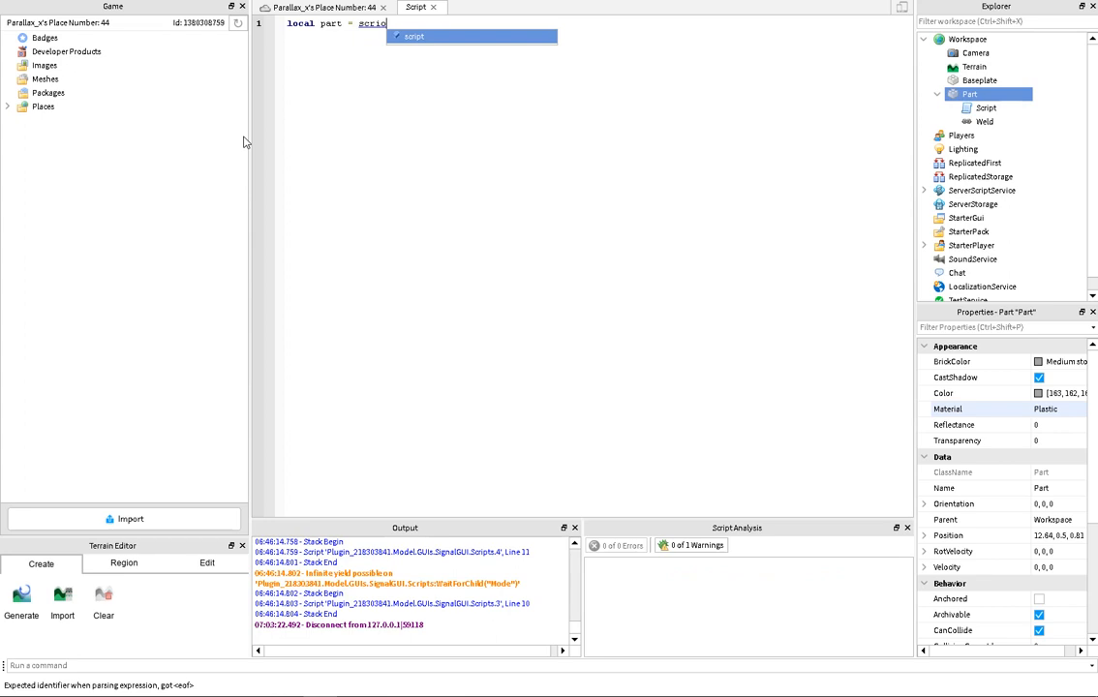
text(t.)
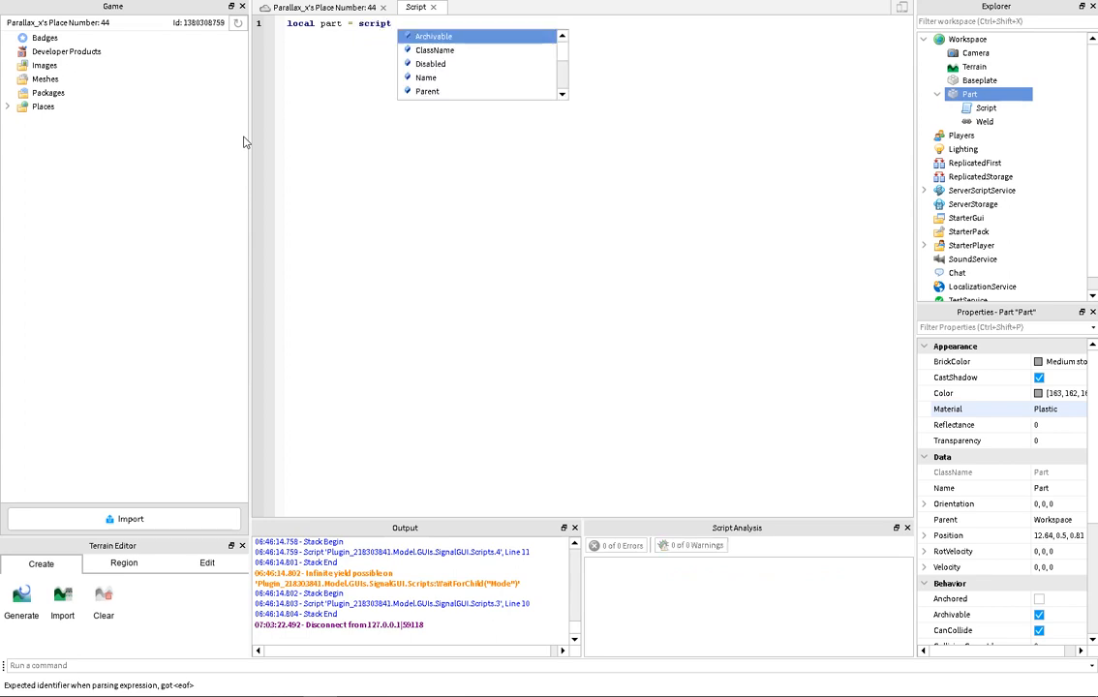
text(Parent)
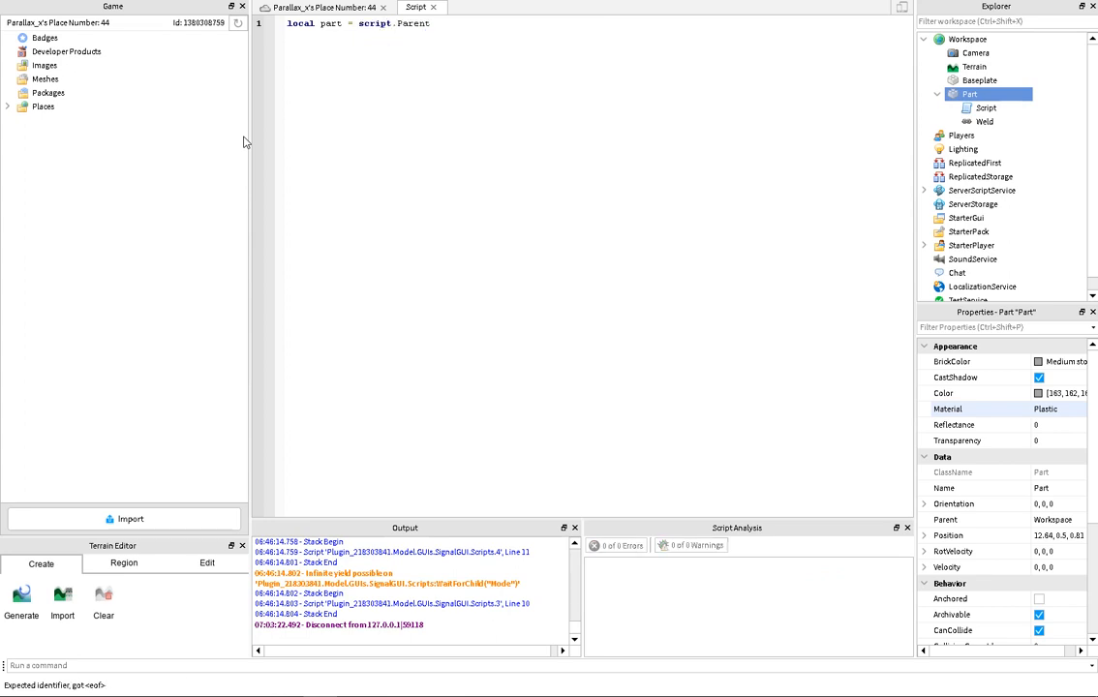
- Leave an empty line below the variable declaration and begin a statement on line 3 with "part.RotVelocity"
key(Return)
key(Return)
text(pa)
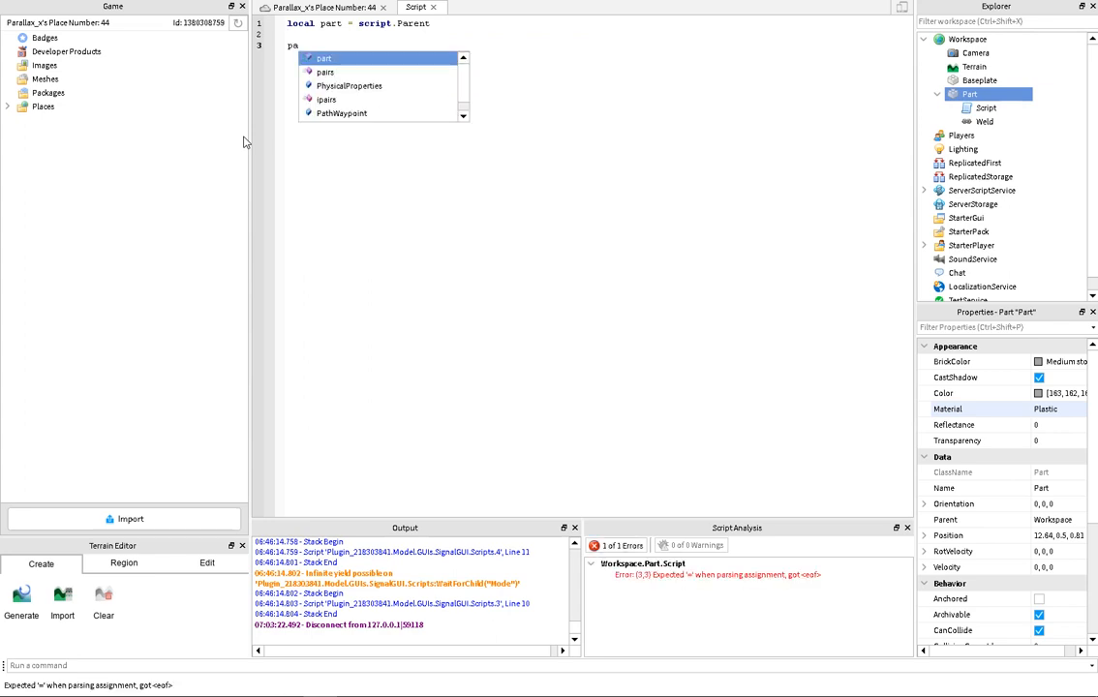
text(rt.)
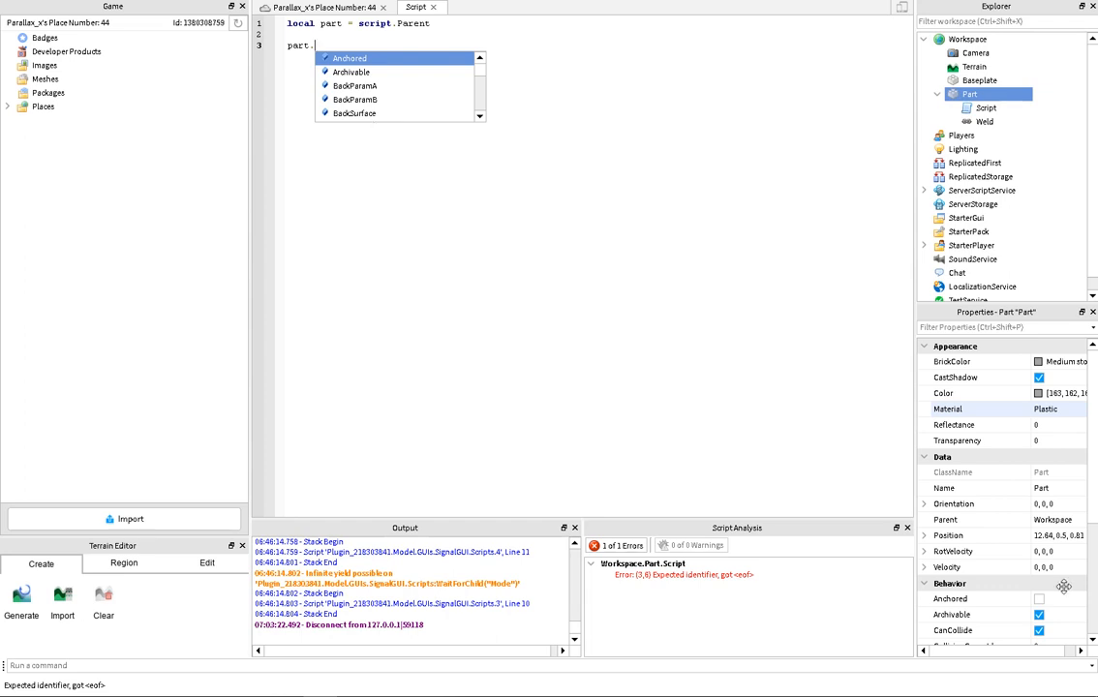
scroll(982, 575, down, 2)
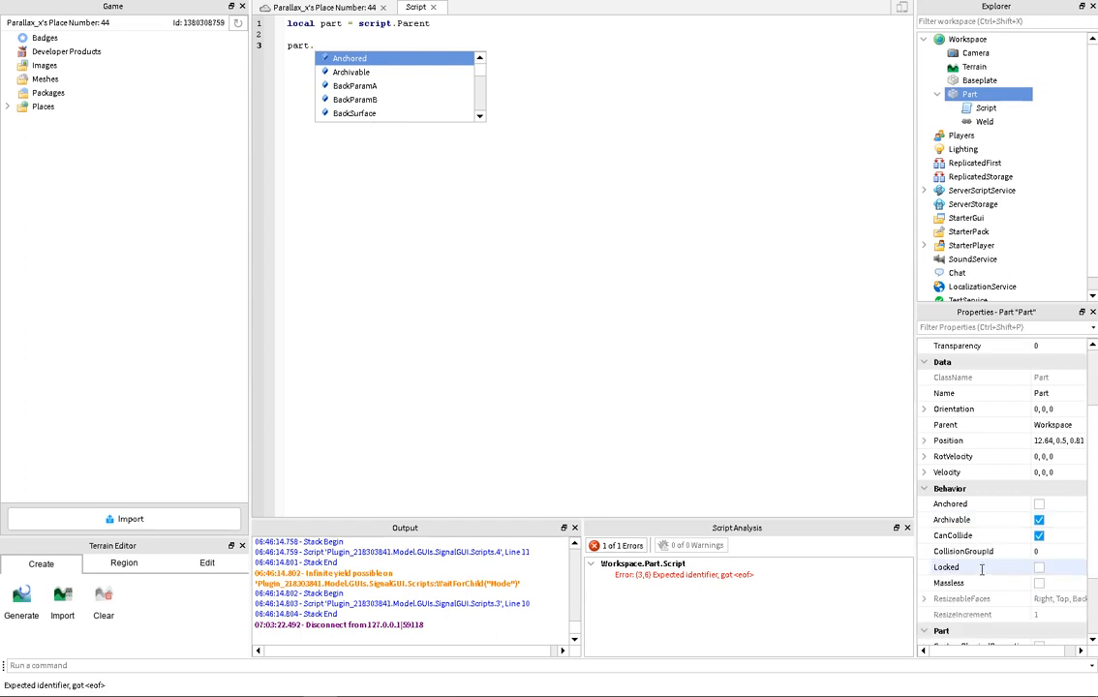
scroll(996, 503, down, 2)
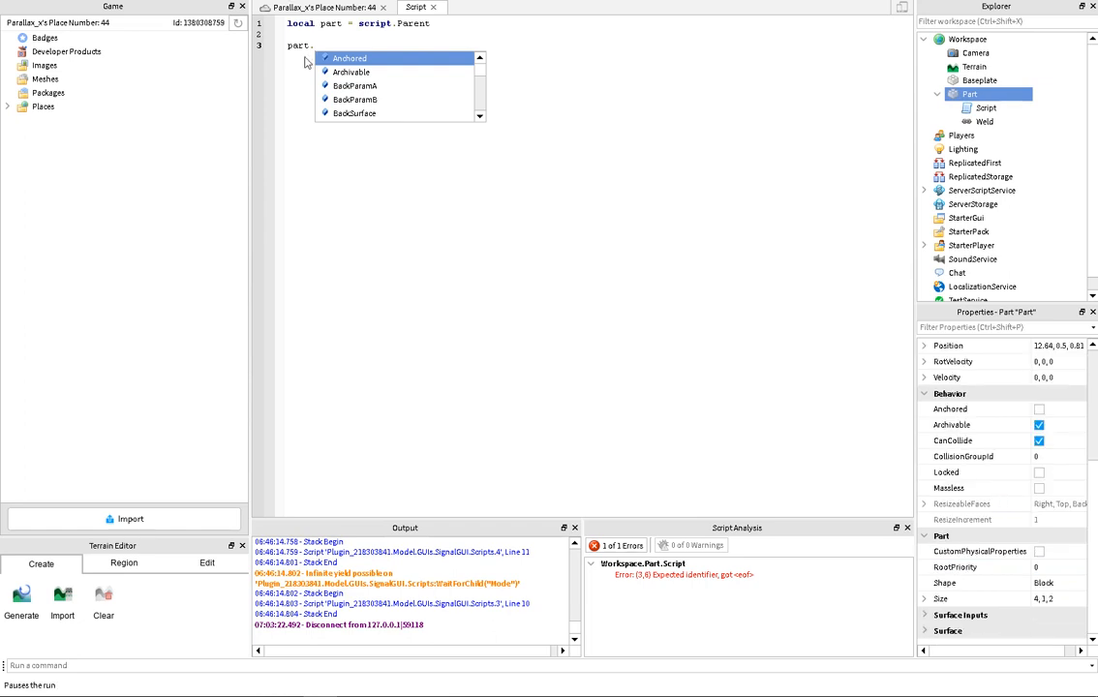
text(R)
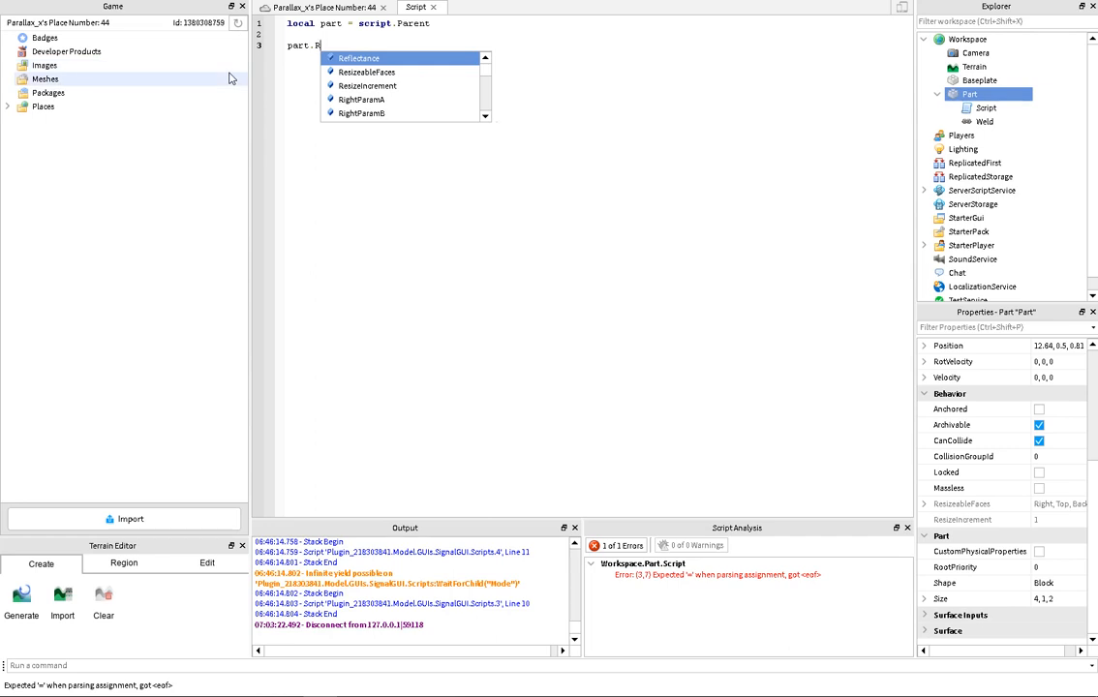
text(O)
key(BackSpace)
key(BackSpace)
text(Ro)
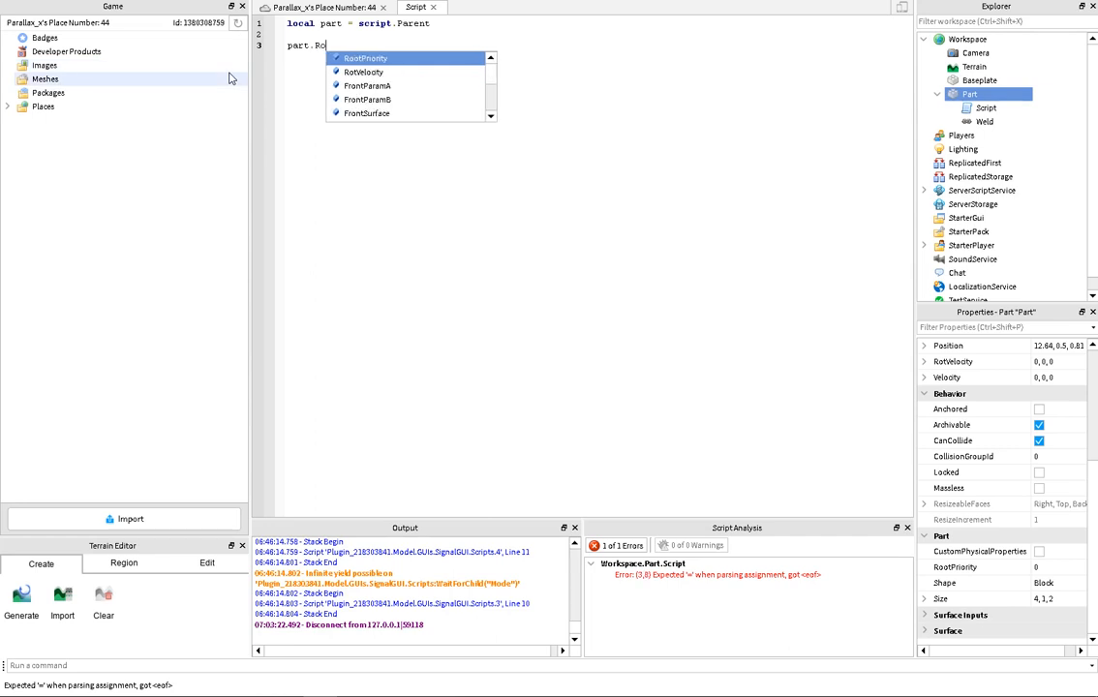
text(t)
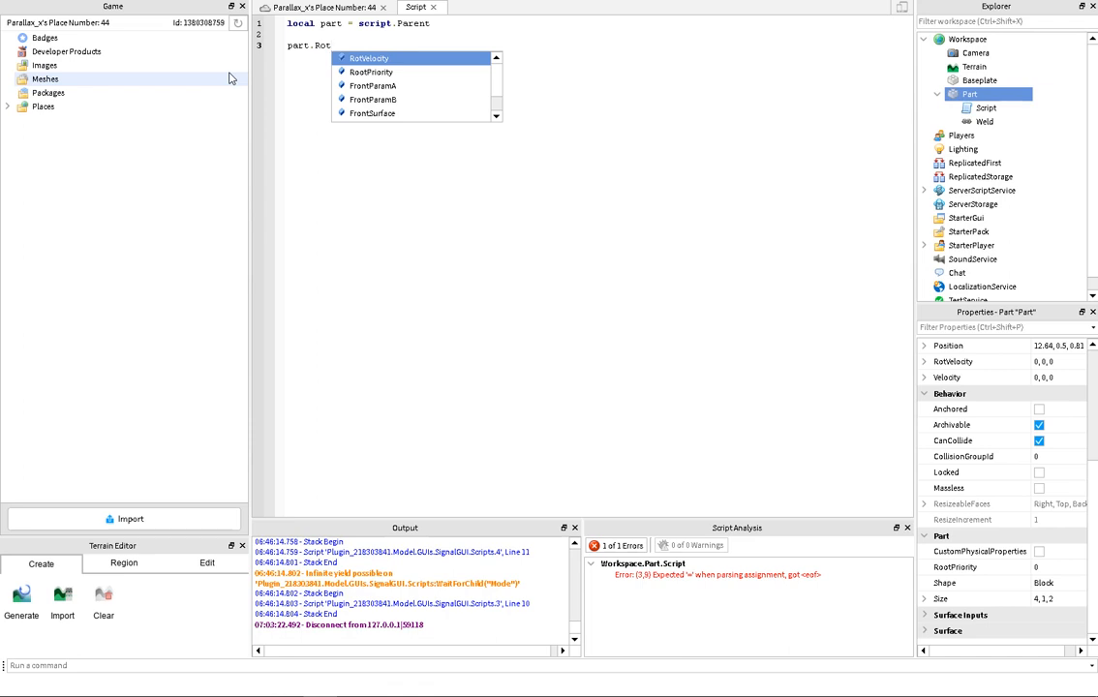
key(Tab)
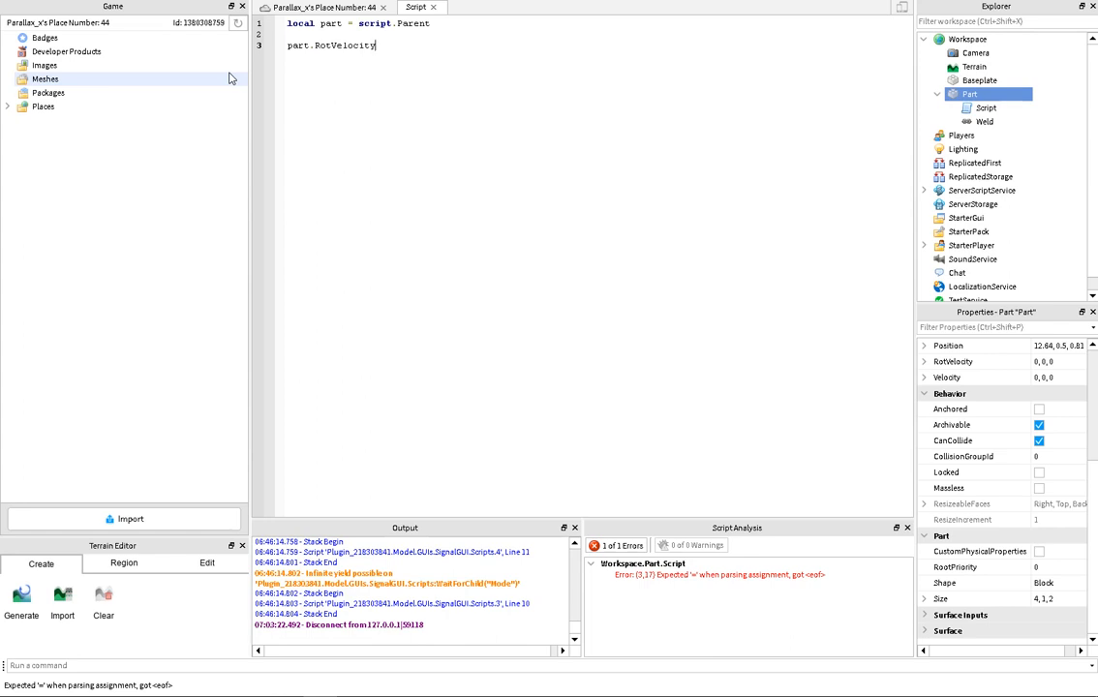
- Add the arguments (1,0,1) after part.RotVelocity on line 3
text(()
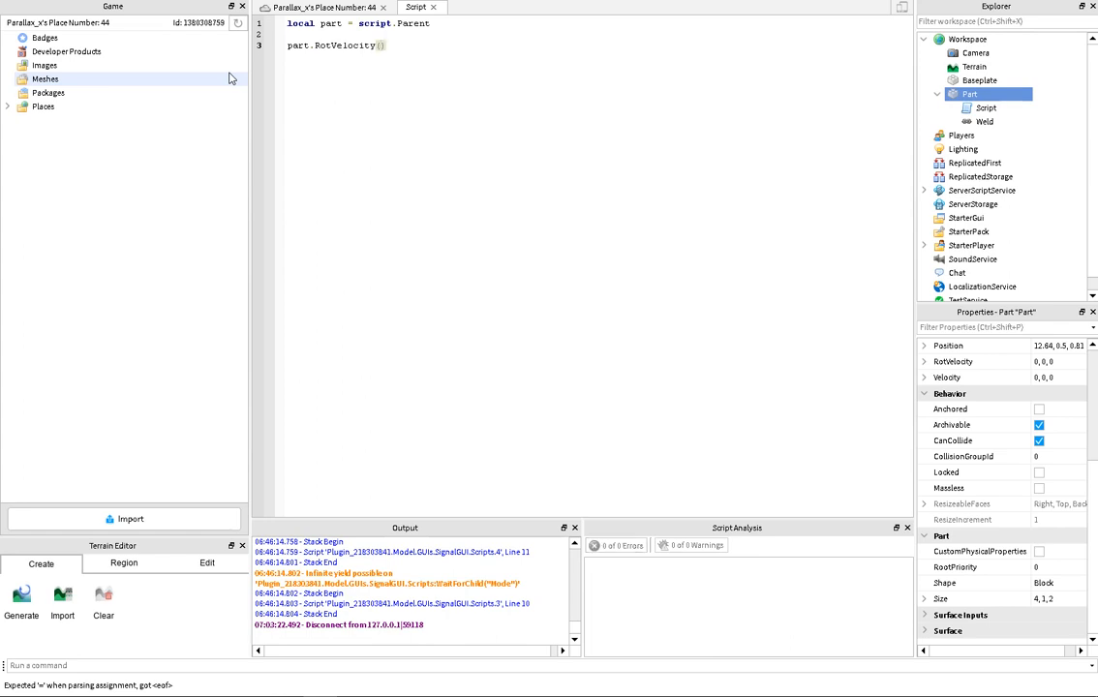
text(1)
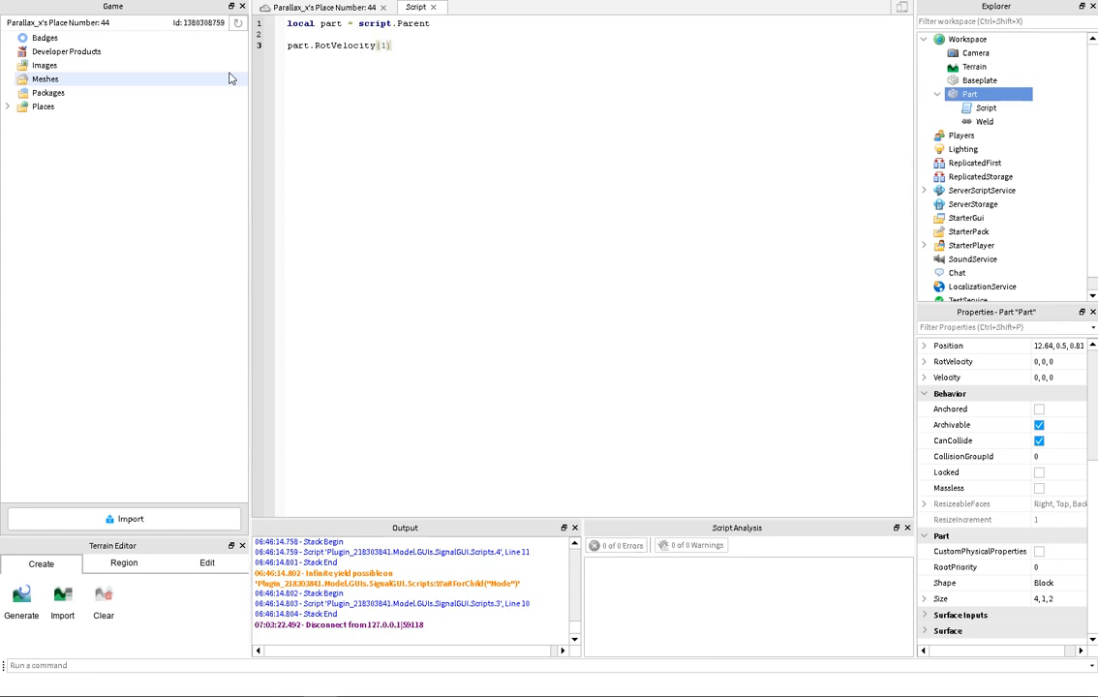
text(,0,1)
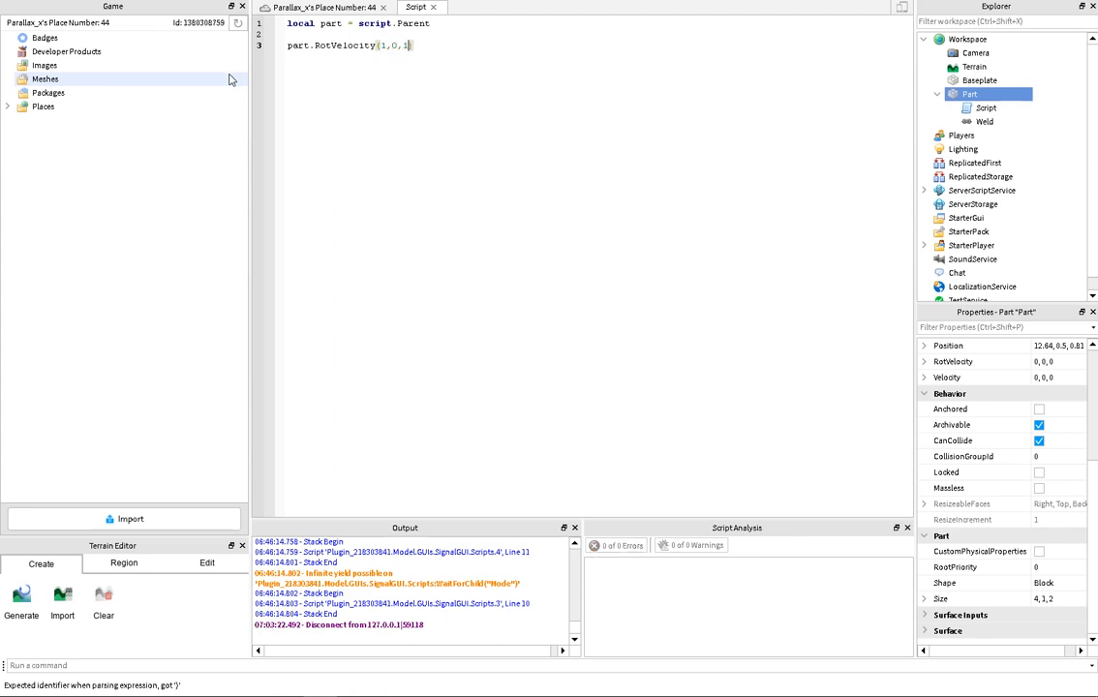
- Insert "while true do" on the empty line 2 above the RotVelocity statement
click(314, 35)
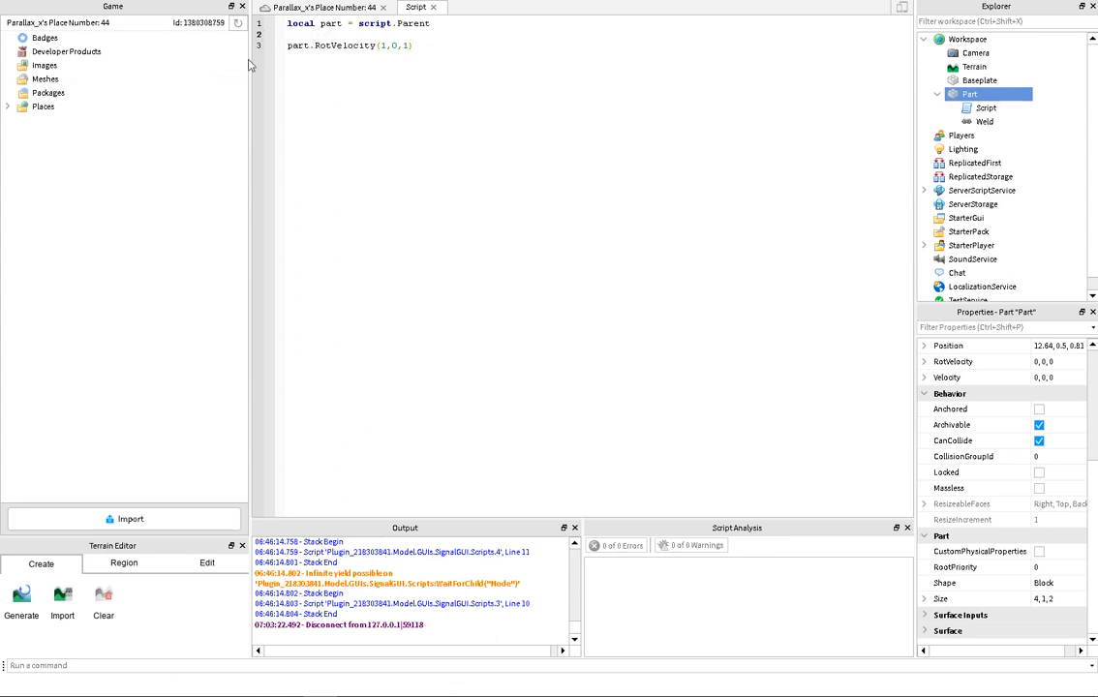
text(why)
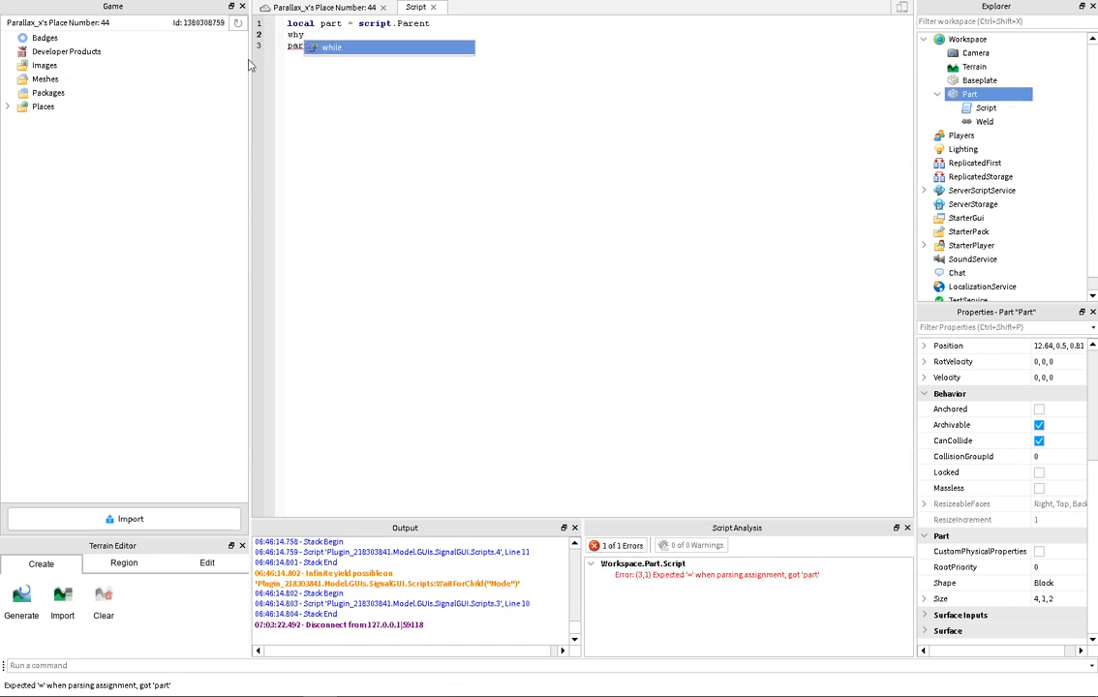
key(Tab)
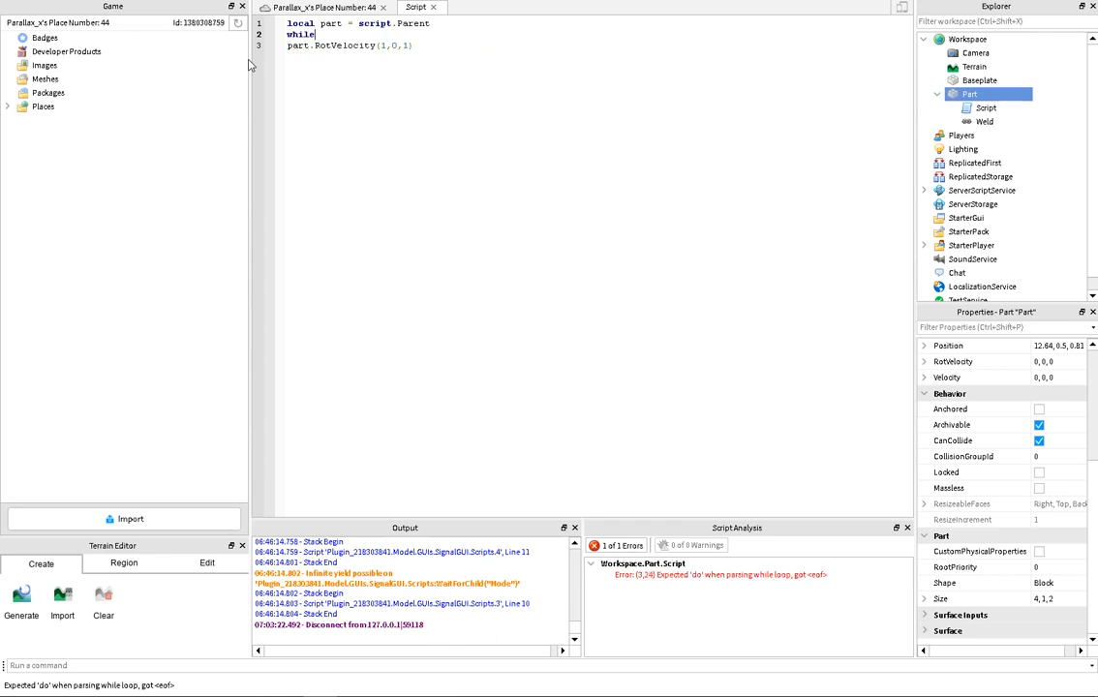
text(true do)
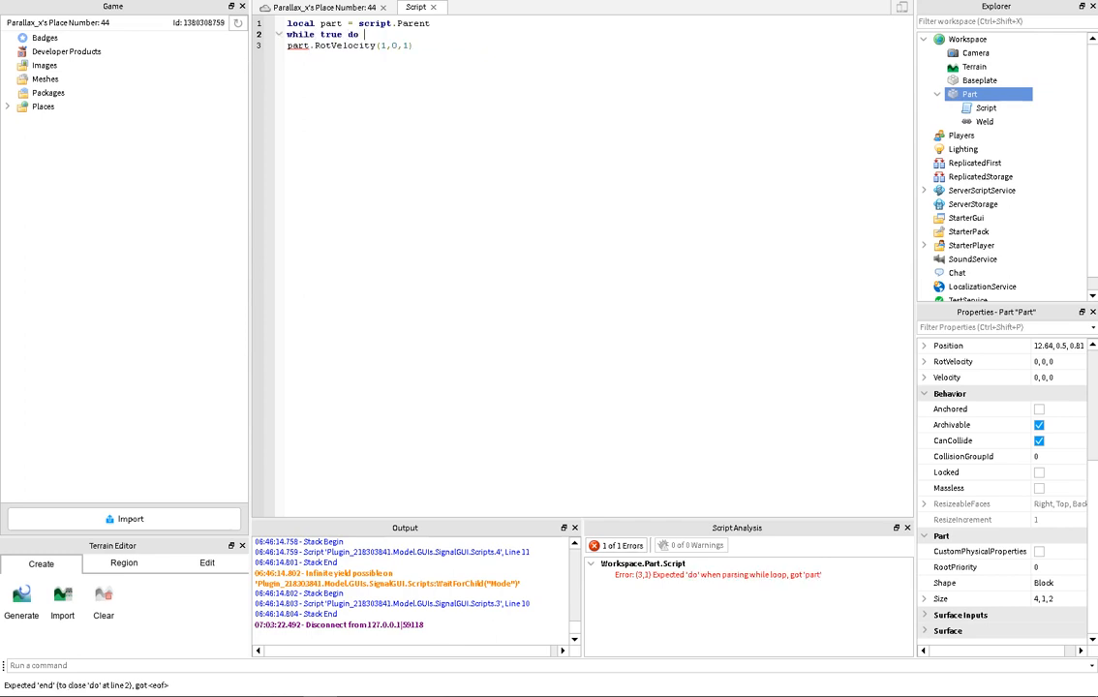
- Change the third RotVelocity argument to 0 and close the while loop with "end" on line 4
click(405, 45)
key(BackSpace)
key(BackSpace)
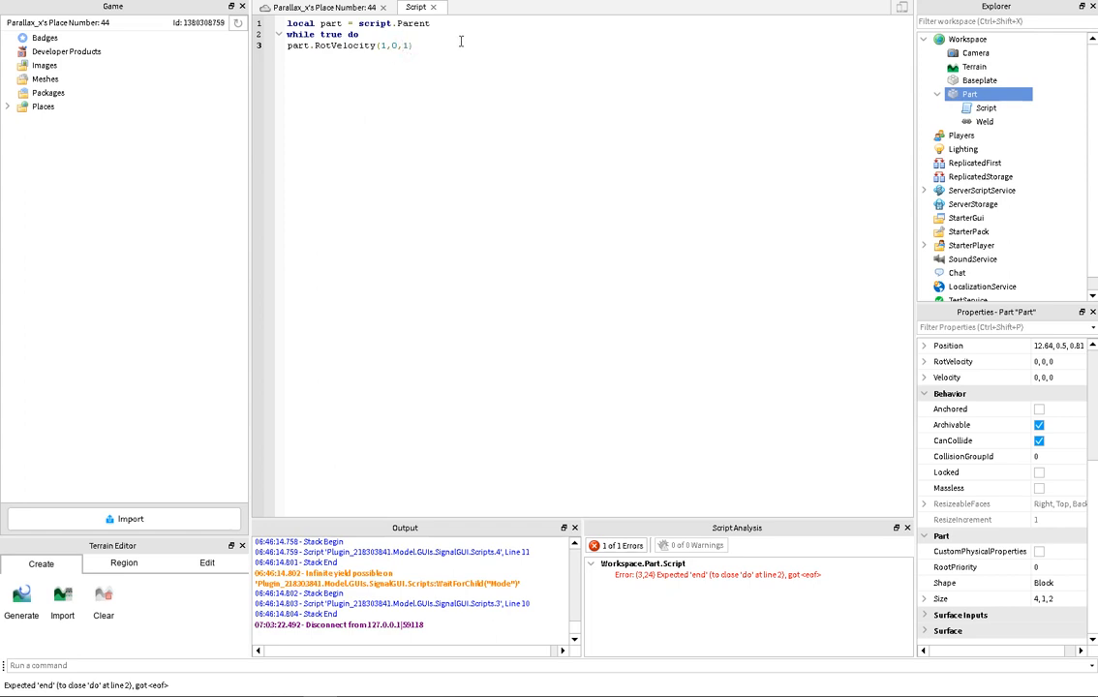
text())
text(0)
key(Return)
text(end)
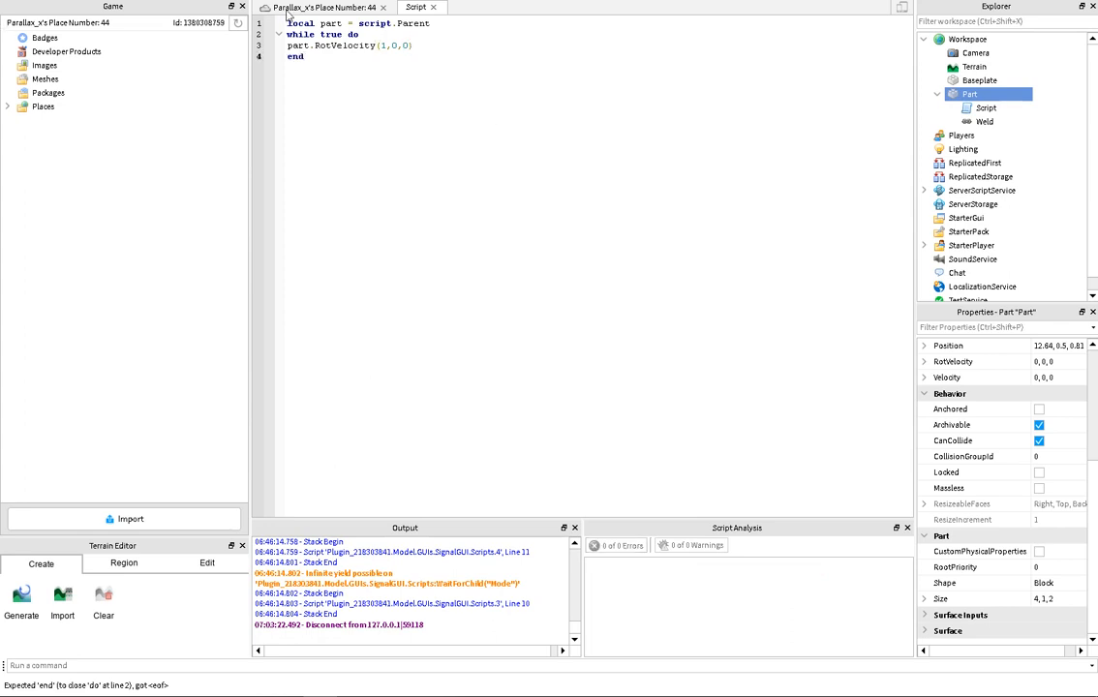
- Switch from the script to the place's 3D view and start a Run test of the game
click(261, 7)
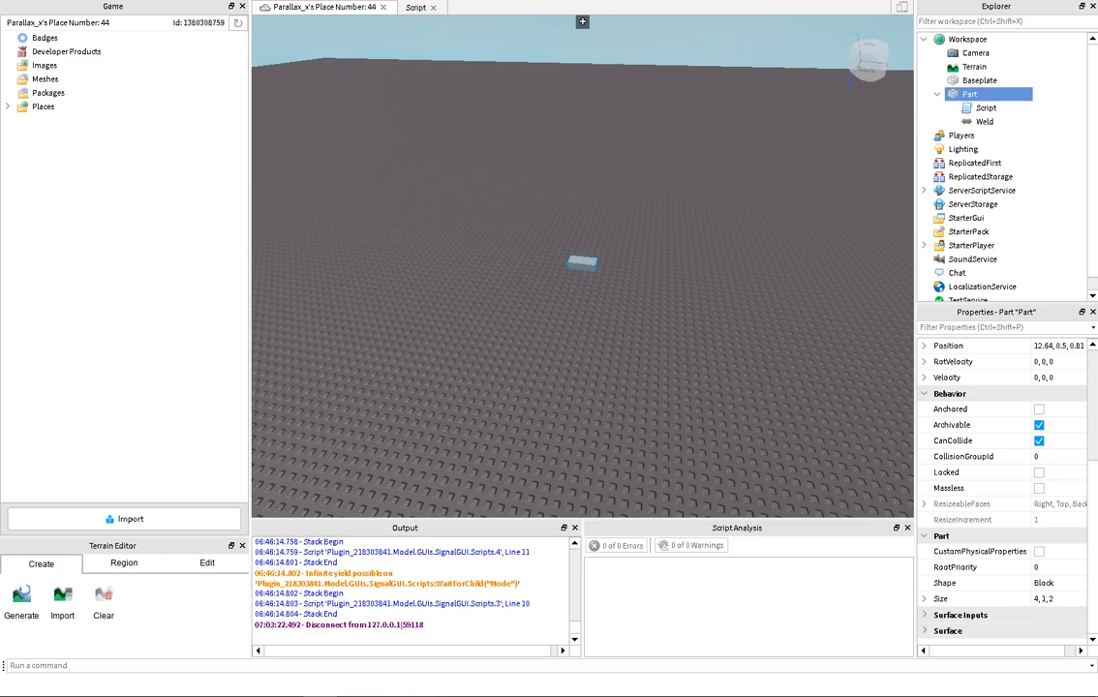
click(29, 1)
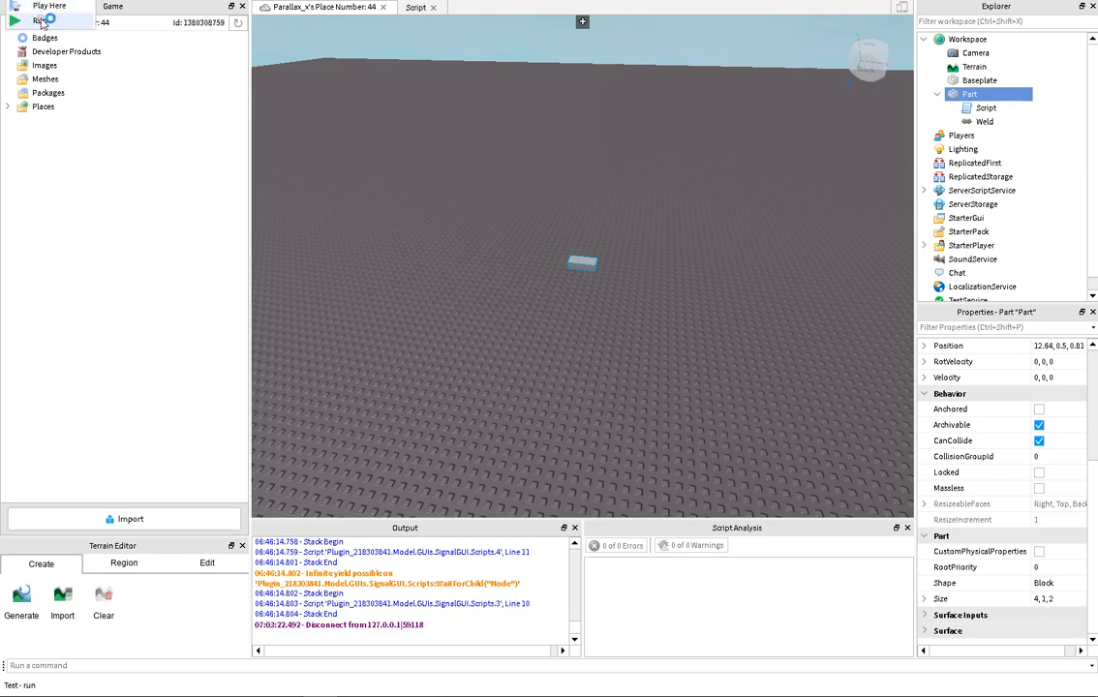
click(34, 19)
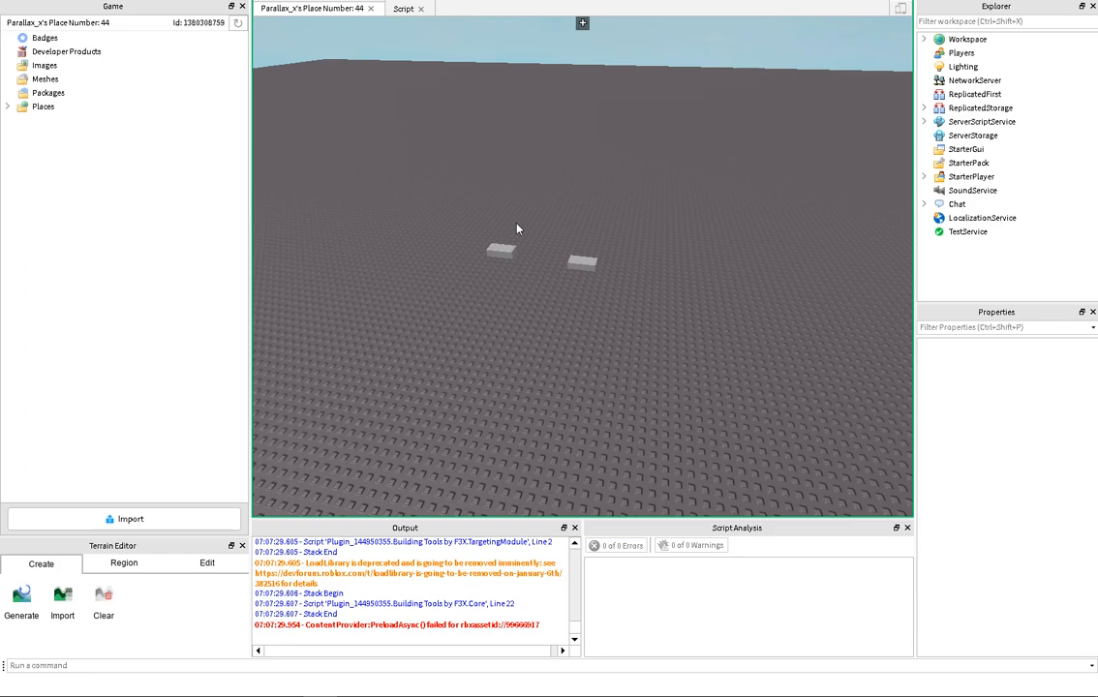
- Select the flat scripted part in the running test and examine its RotVelocity and other properties
click(582, 267)
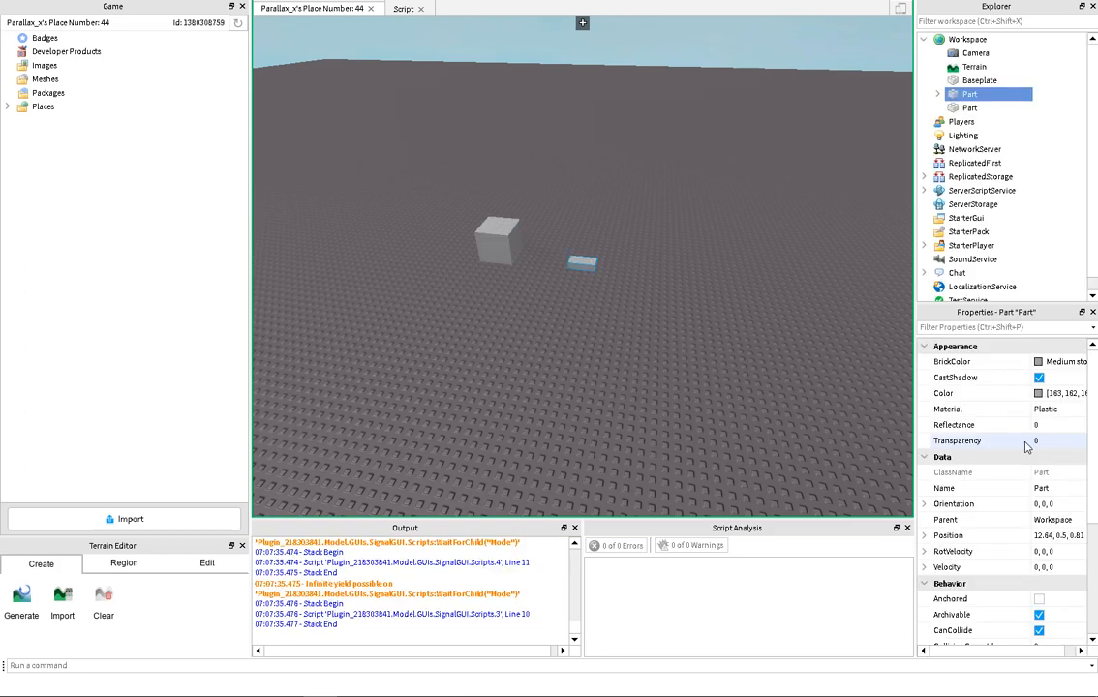
click(1033, 553)
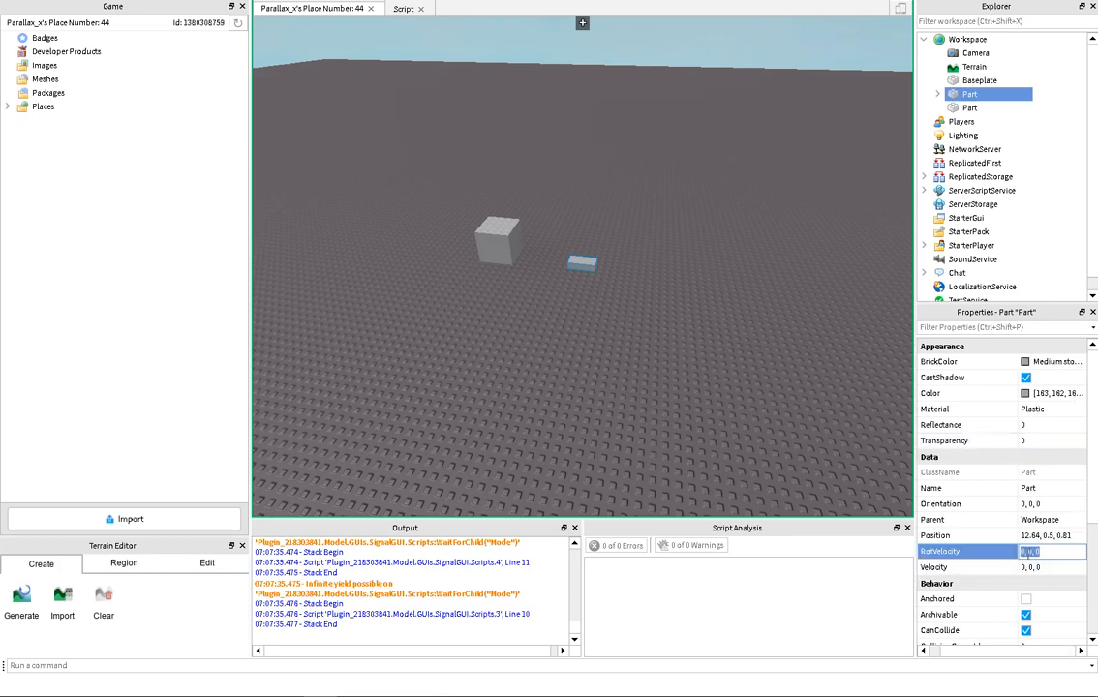
click(1024, 553)
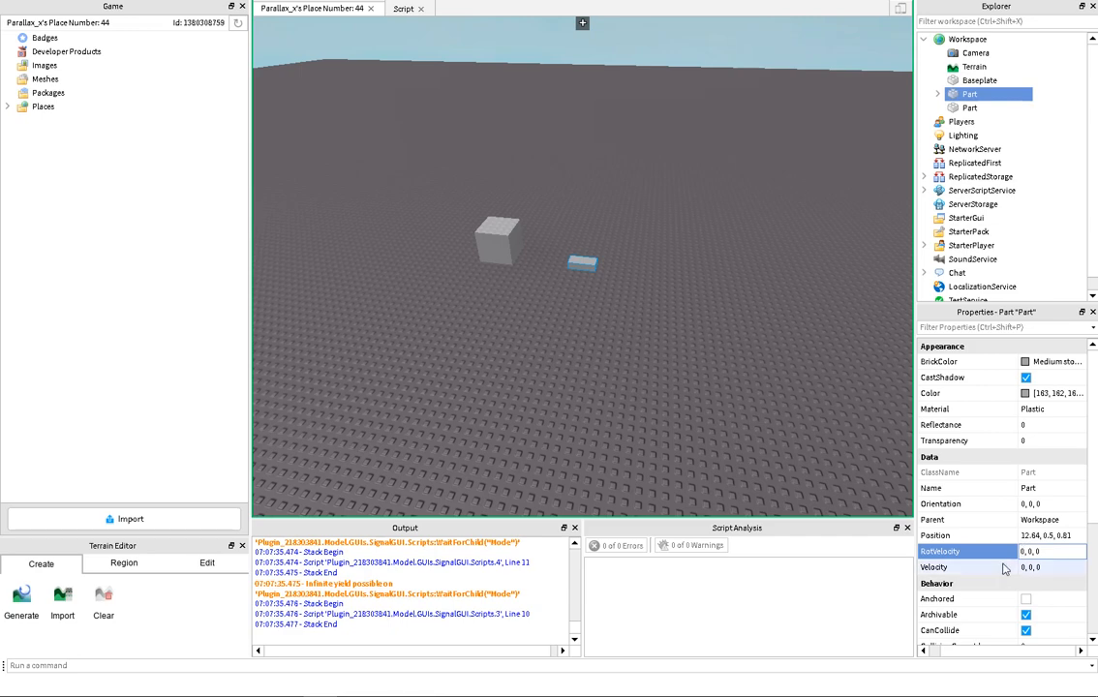
key(Return)
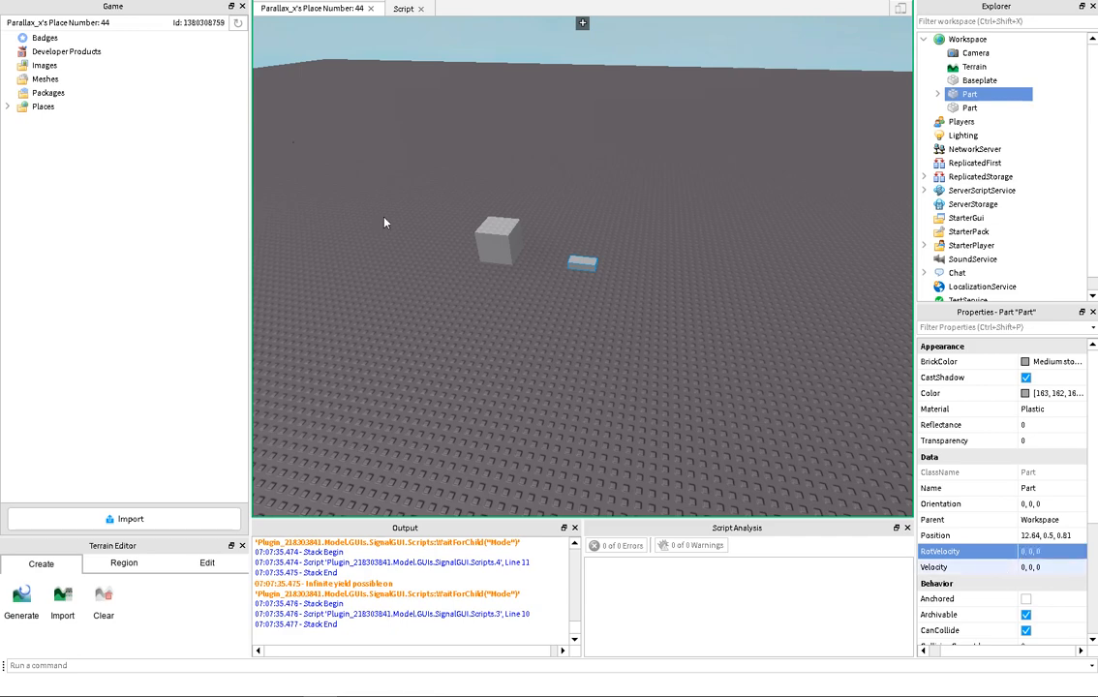
click(1021, 554)
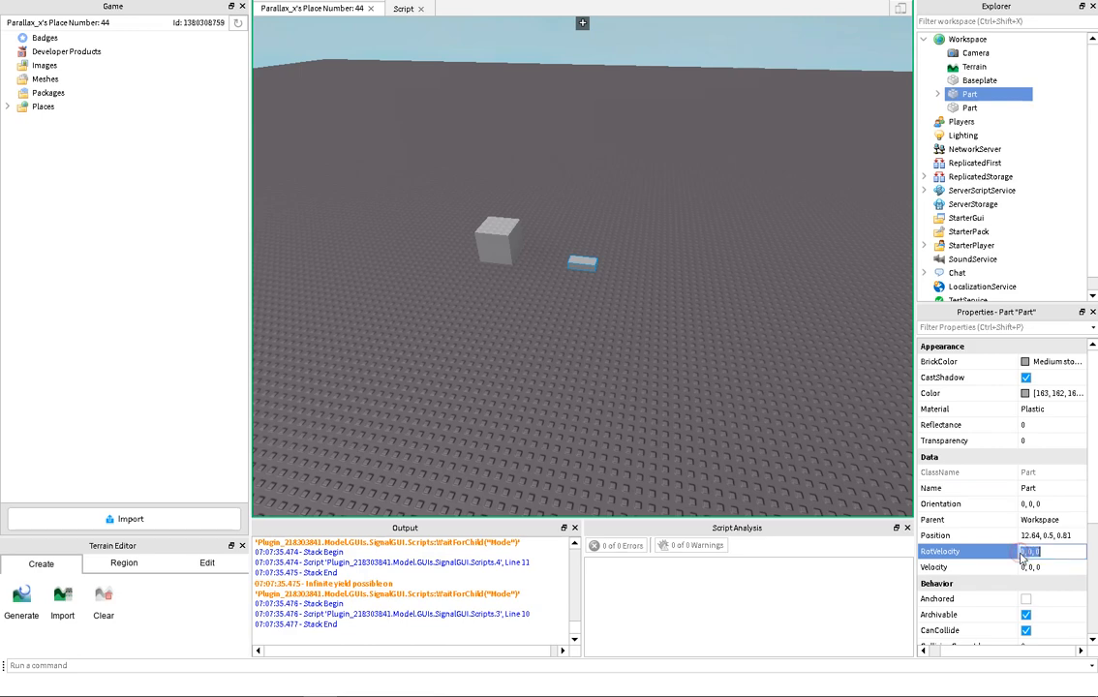
scroll(1012, 554, down, 3)
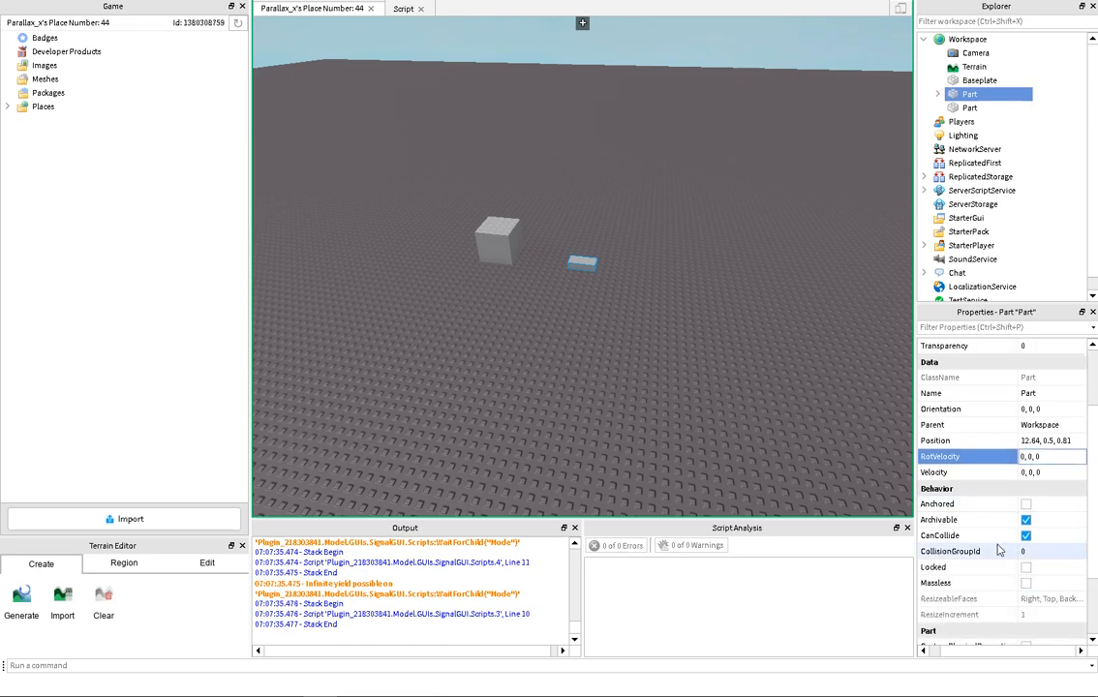
scroll(988, 547, up, 1)
scroll(954, 533, up, 2)
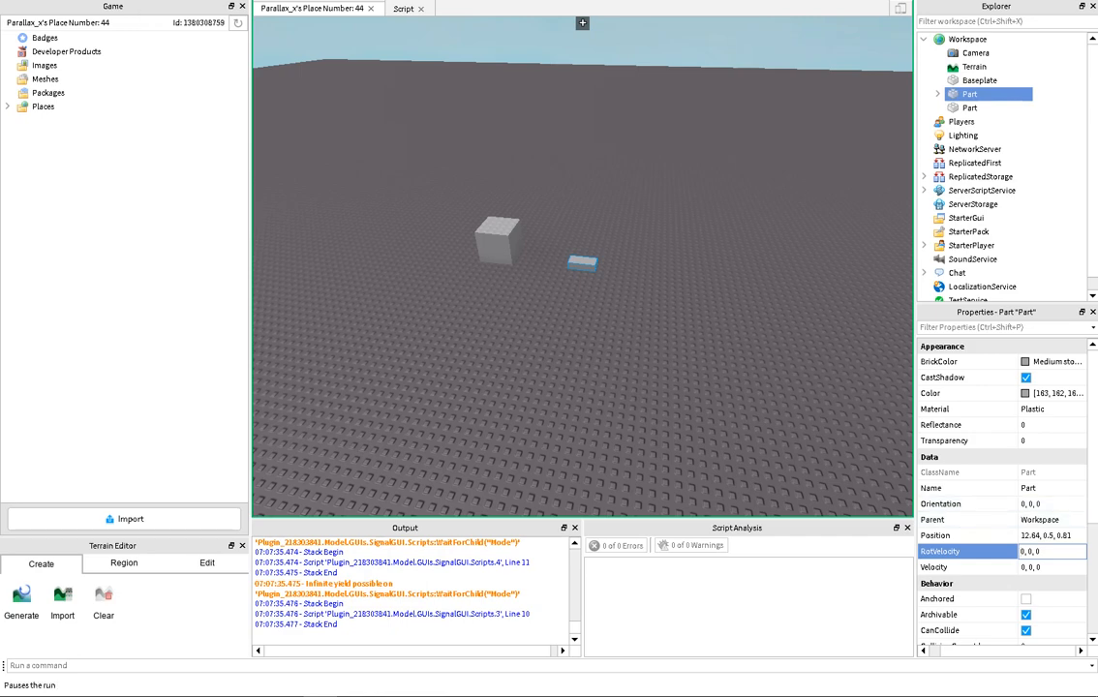
- Stop the test run and return to the part's script
key(shift+F5)
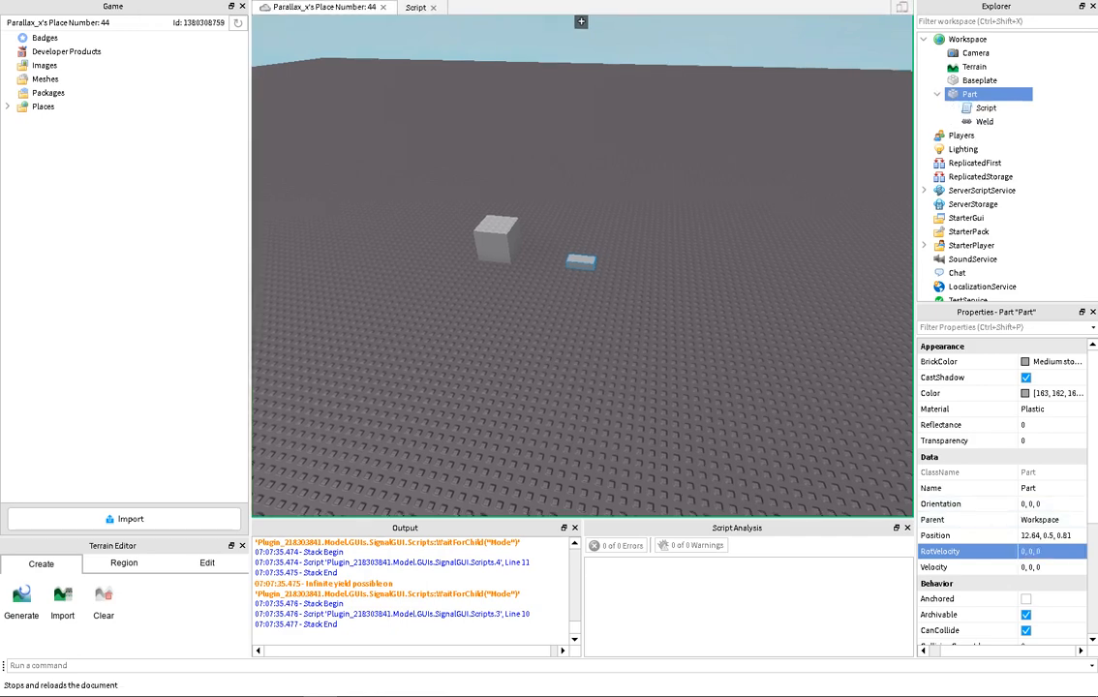
click(414, 7)
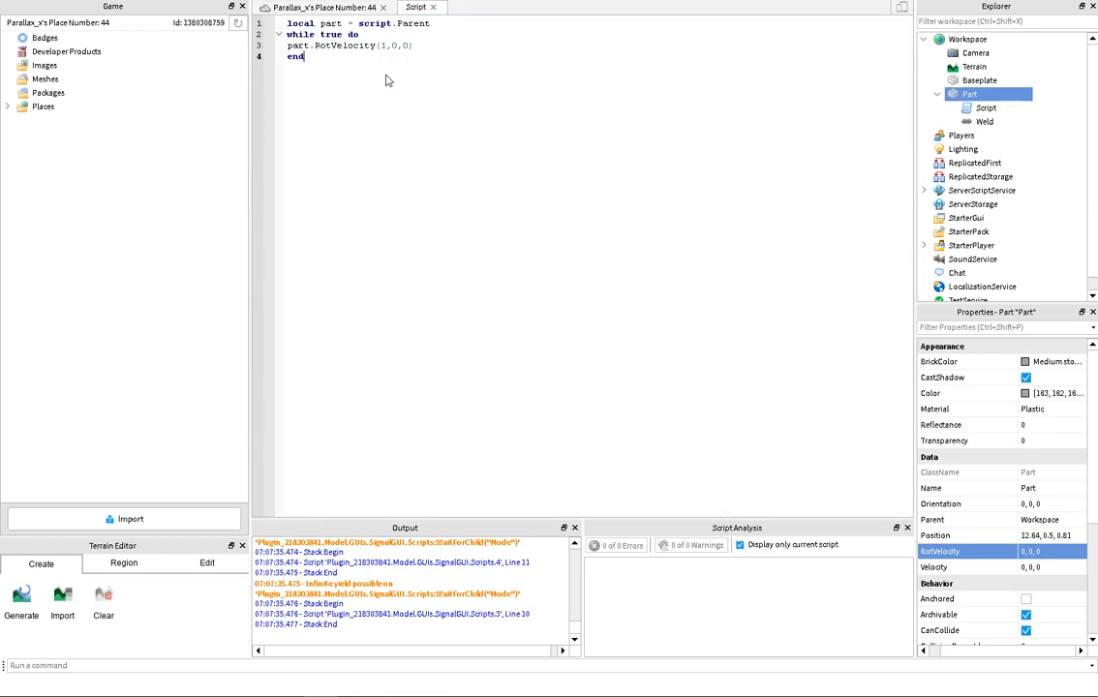
- Replace RotVelocity with Orientation on line 3 of the script
click(315, 45)
drag(315, 46, 377, 48)
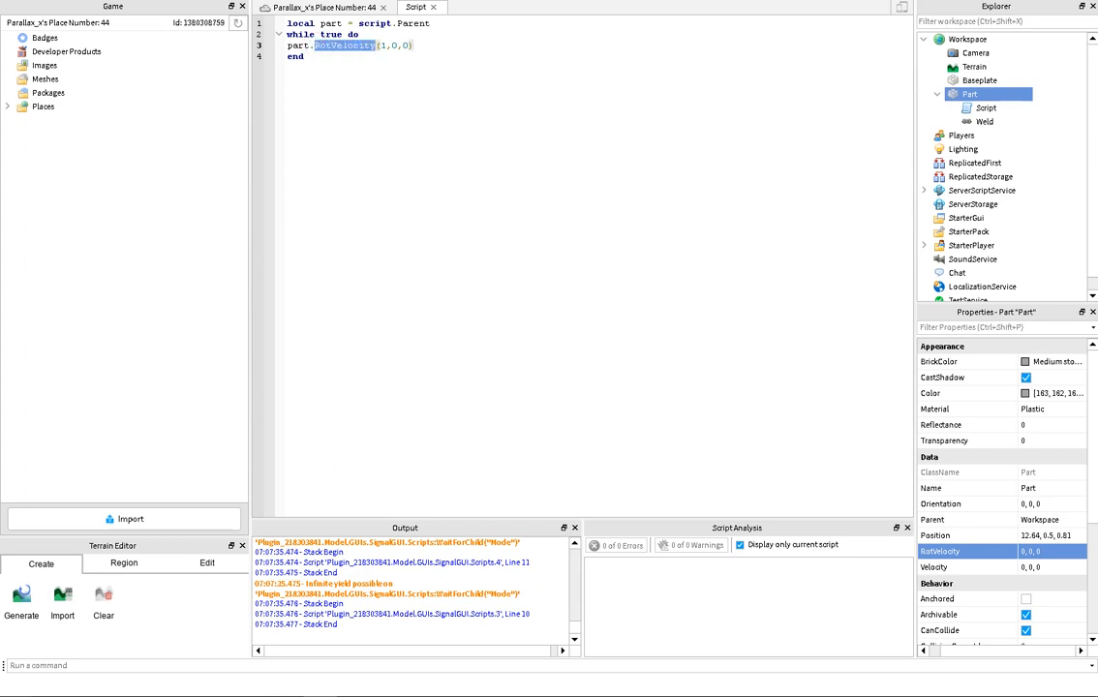
text(Ore)
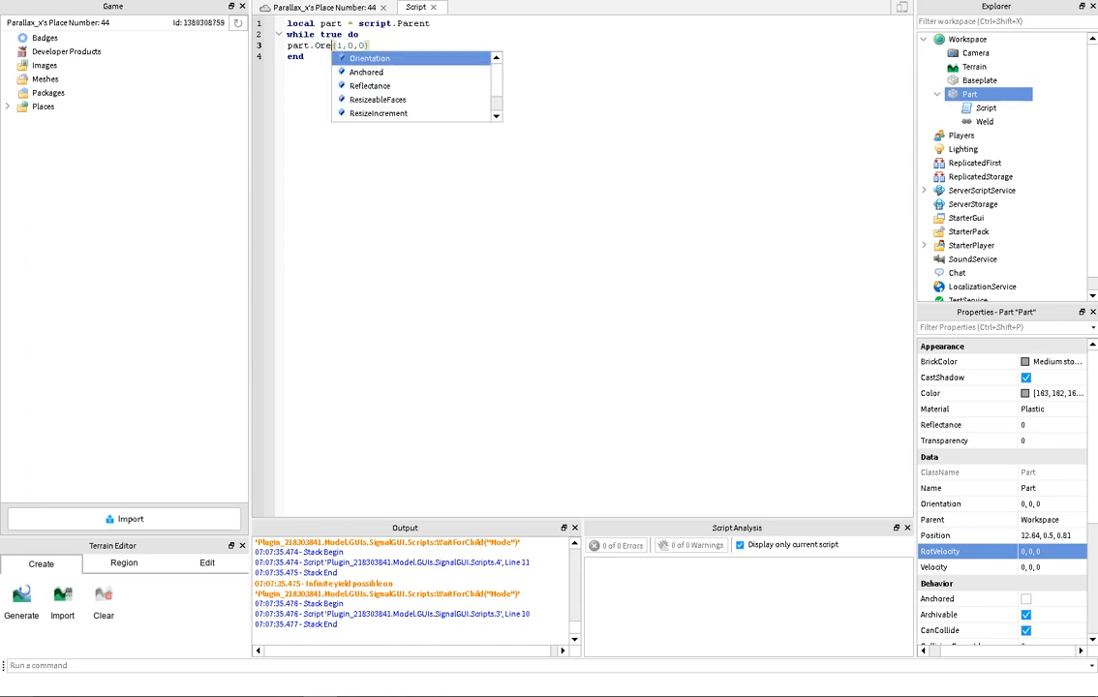
key(Tab)
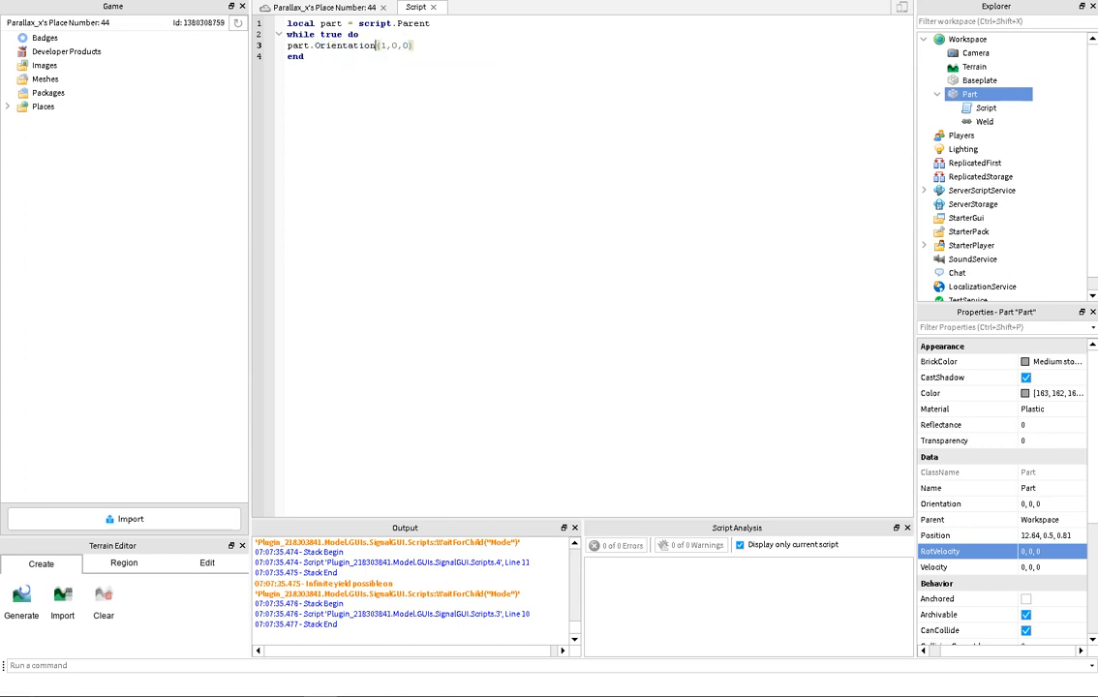
- Start a test run from the place's 3D view and select the flat scripted part to check its Orientation
click(311, 7)
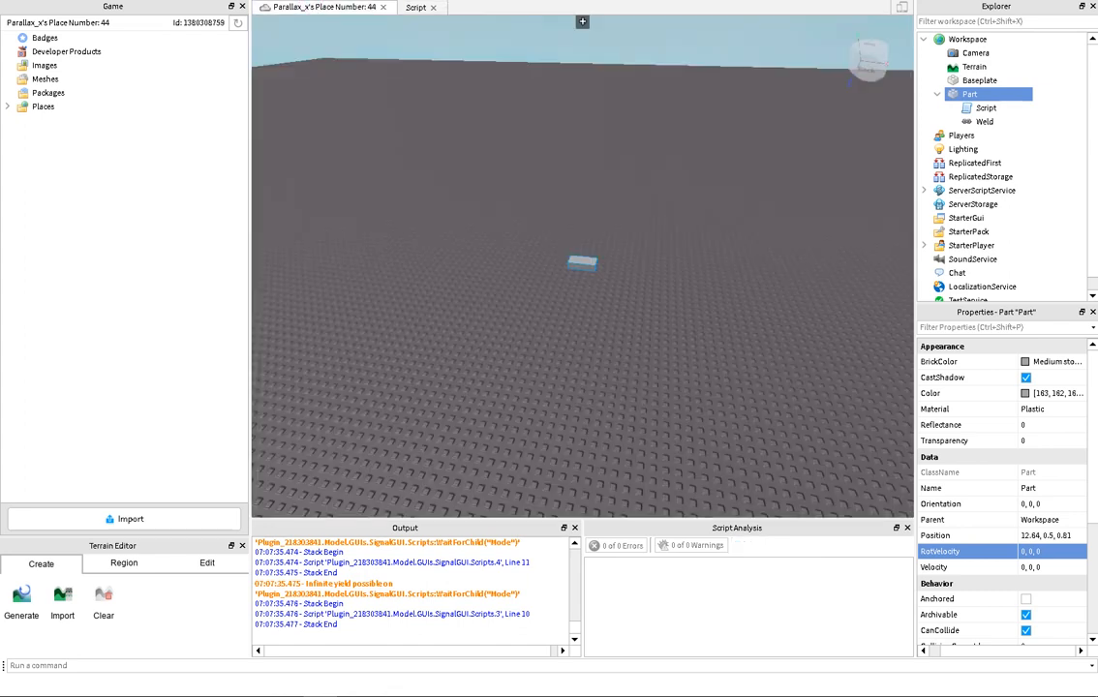
key(F5)
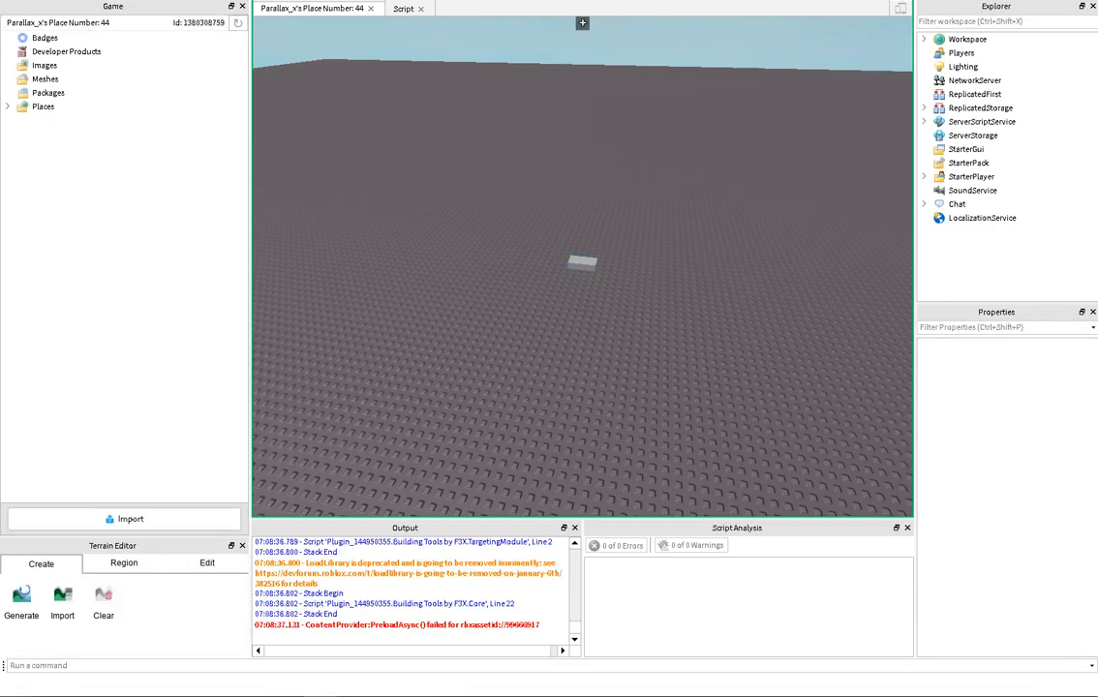
click(582, 264)
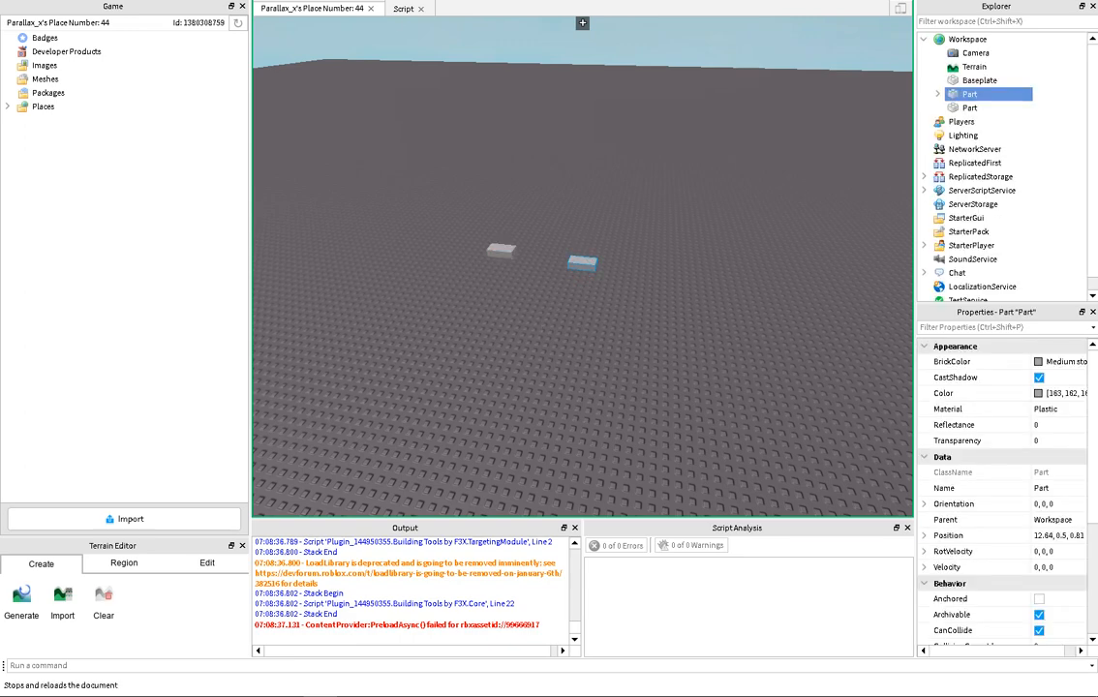
- Return to the script and turn line 3 into the assignment part.Orientation = Vector3.new(1,0,0)
click(414, 11)
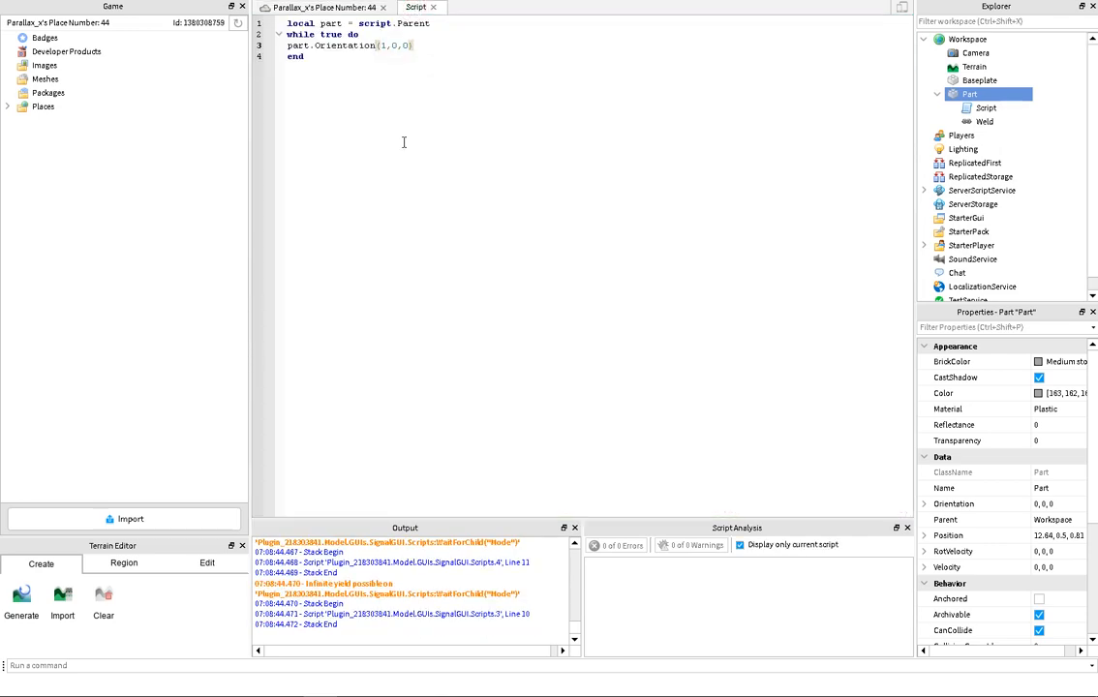
text(= )
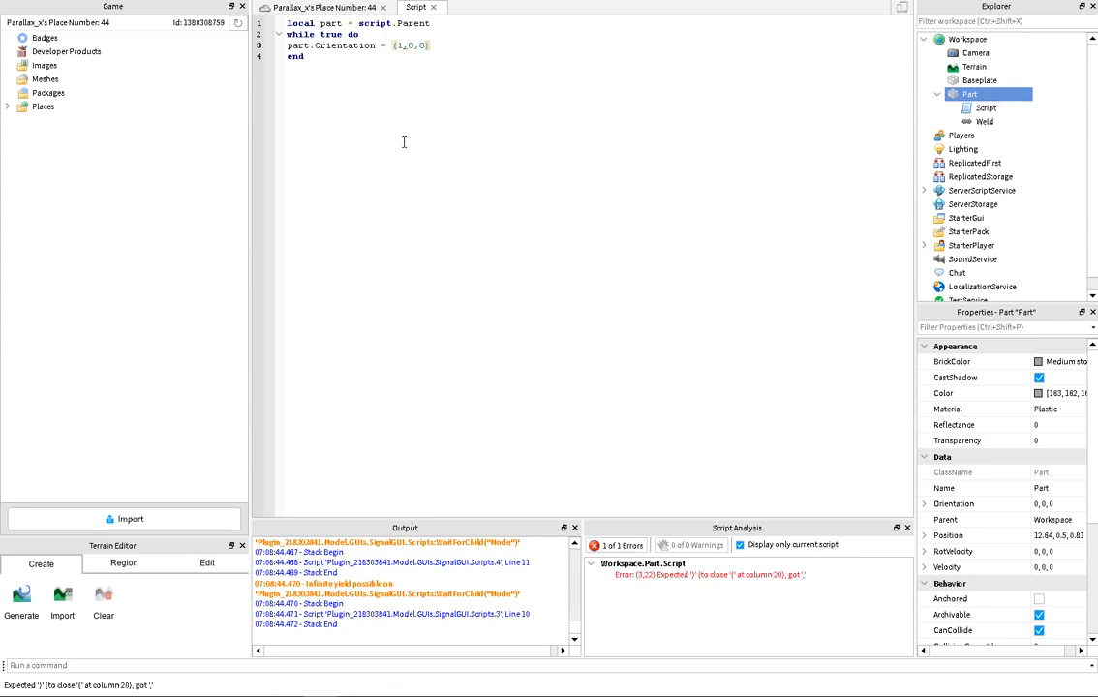
text(Vector3)
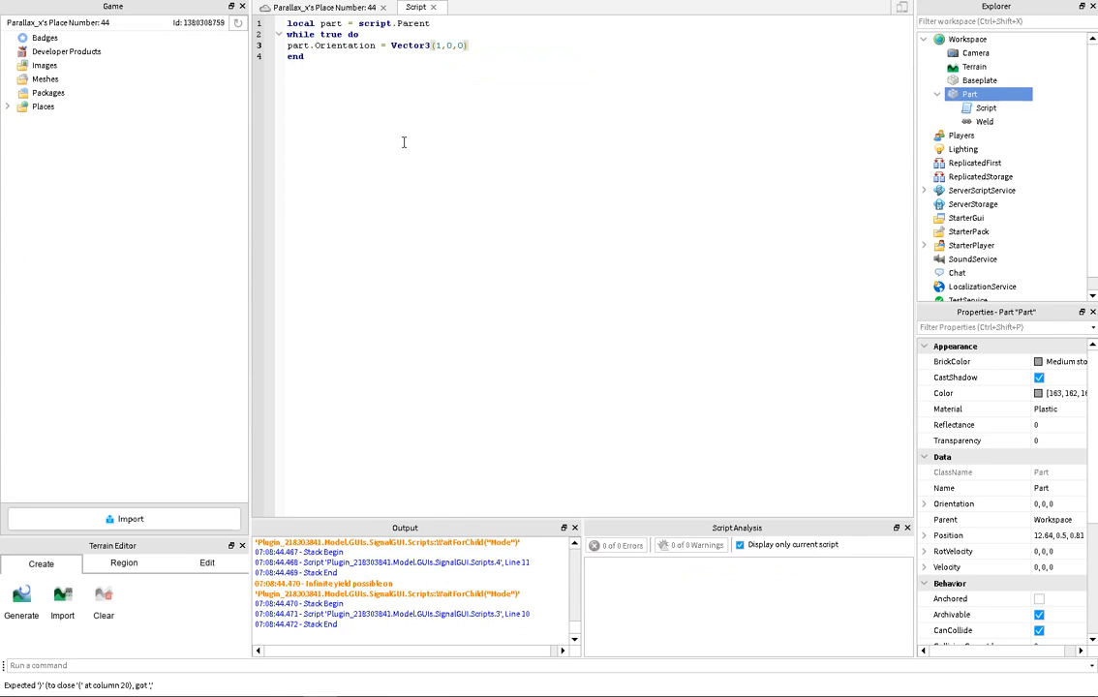
text(.new)
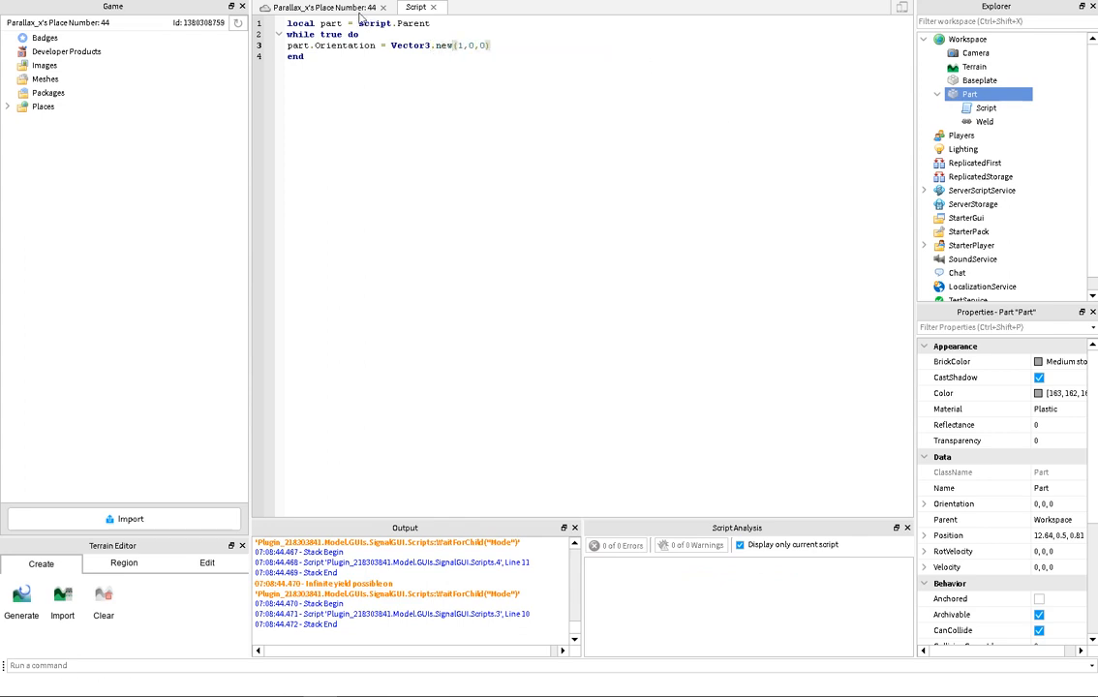
- Test-run the place with the Vector3 assignment and examine the flat part's Orientation property
click(287, 11)
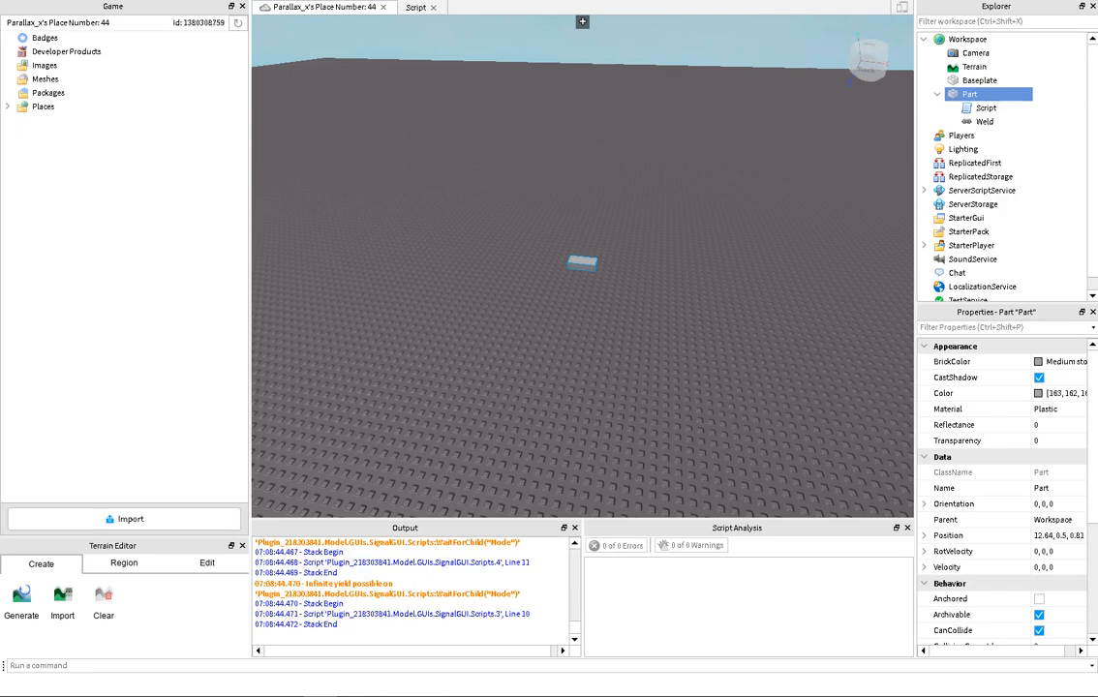
key(F5)
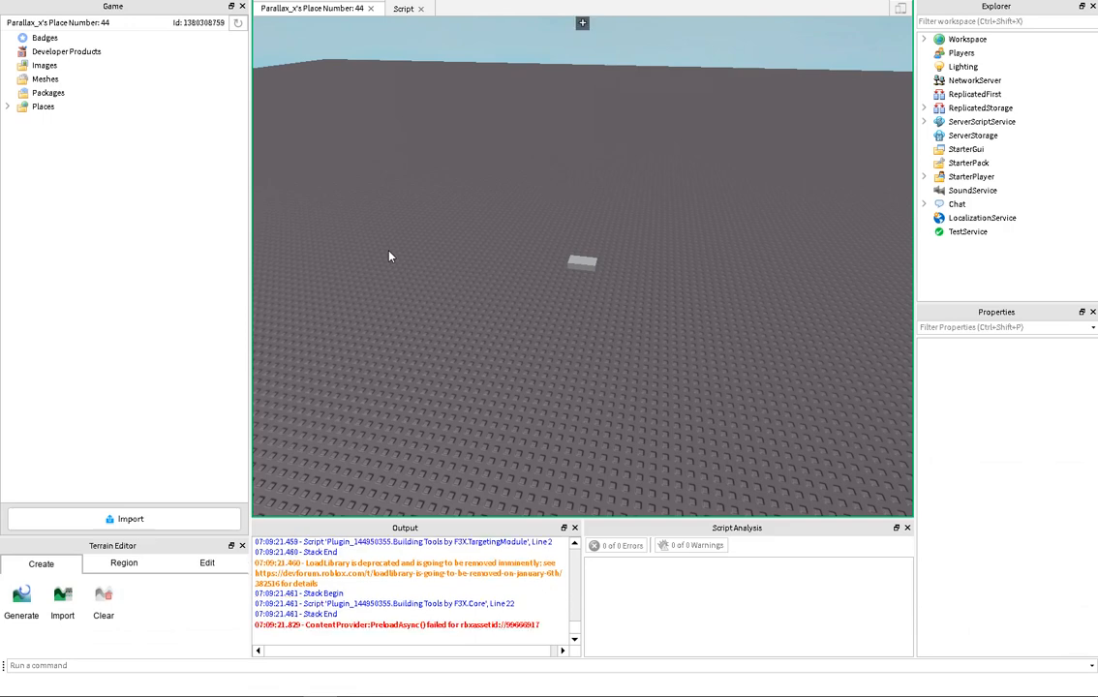
click(577, 268)
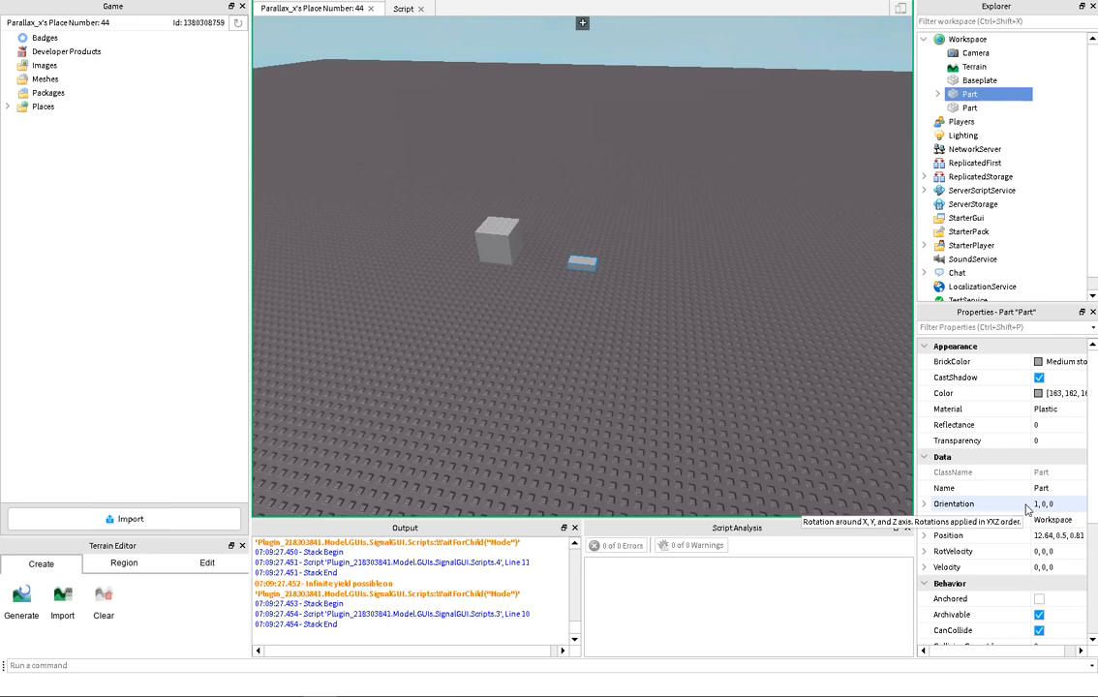
- Try entering 1 in the flat part's Orientation property during the test and stop the run
click(1031, 506)
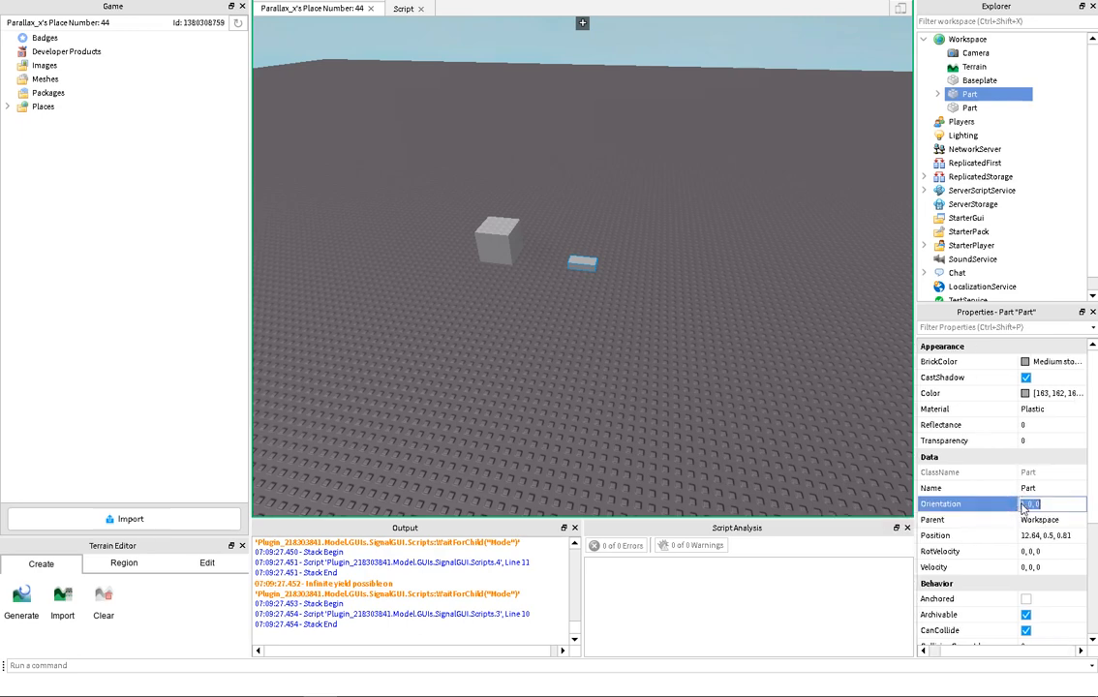
click(1026, 504)
click(1029, 503)
text(1)
key(Return)
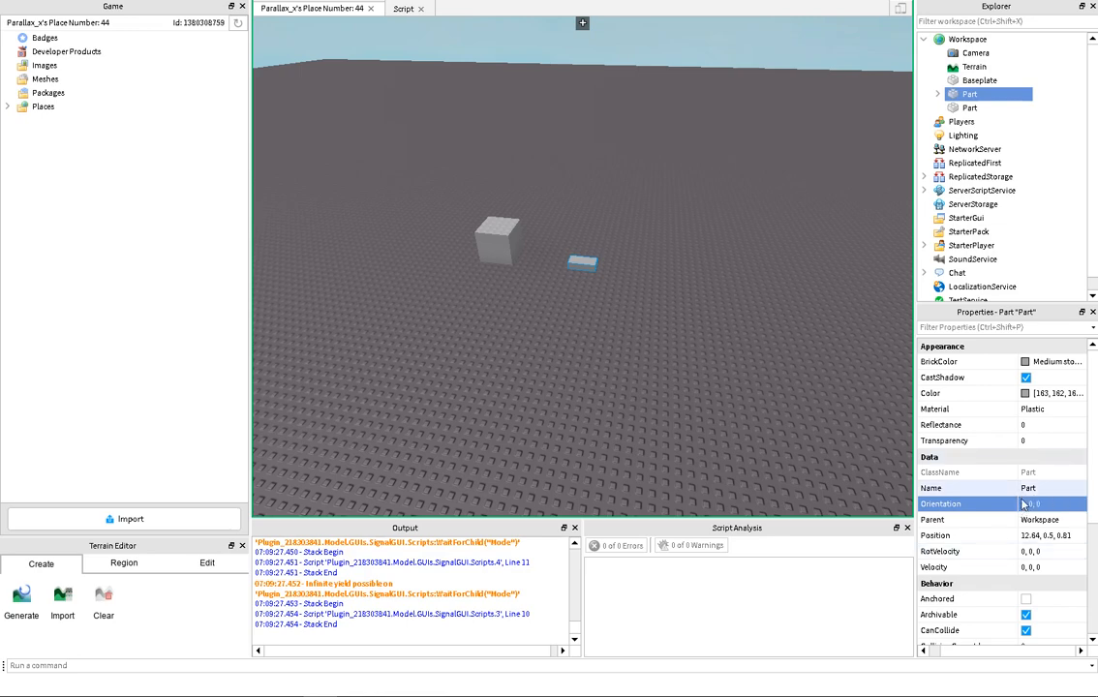
click(1024, 504)
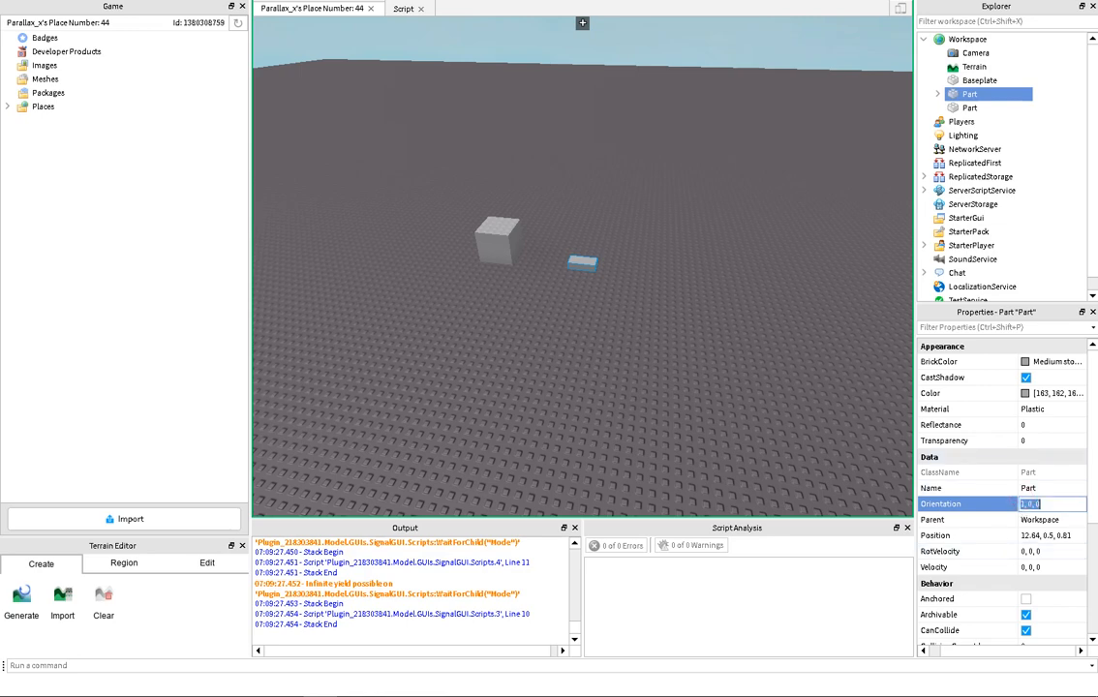
key(shift+F5)
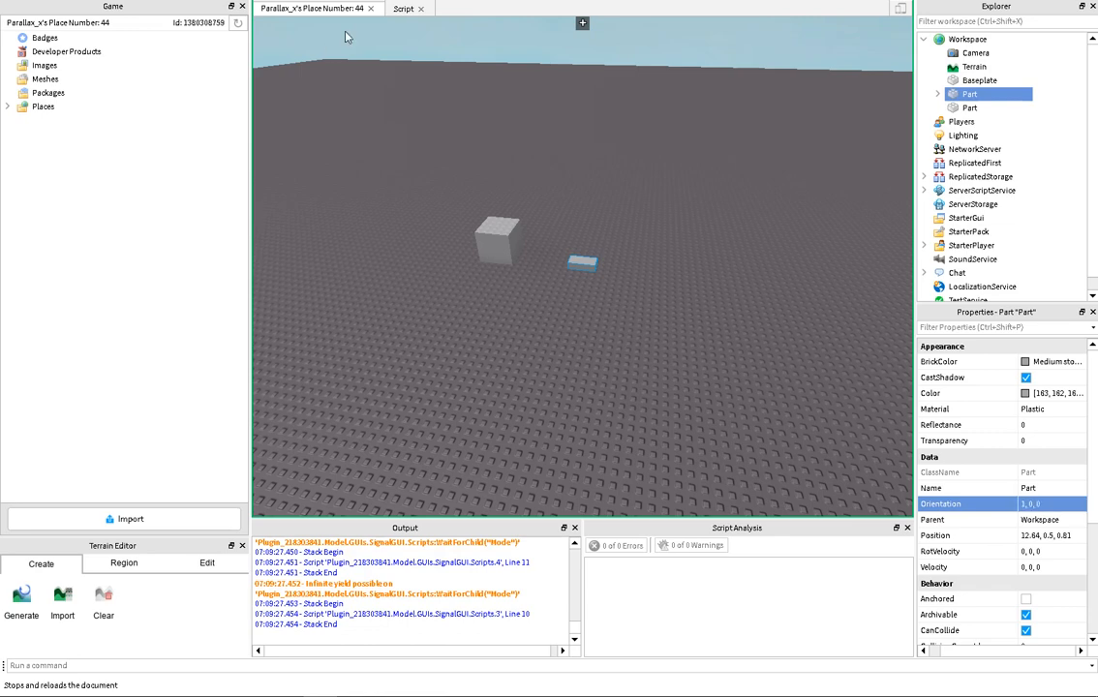
- Change line 3 of the script to part.Orientation = part.Orientation + Vector3.new(1,0,0)
click(415, 7)
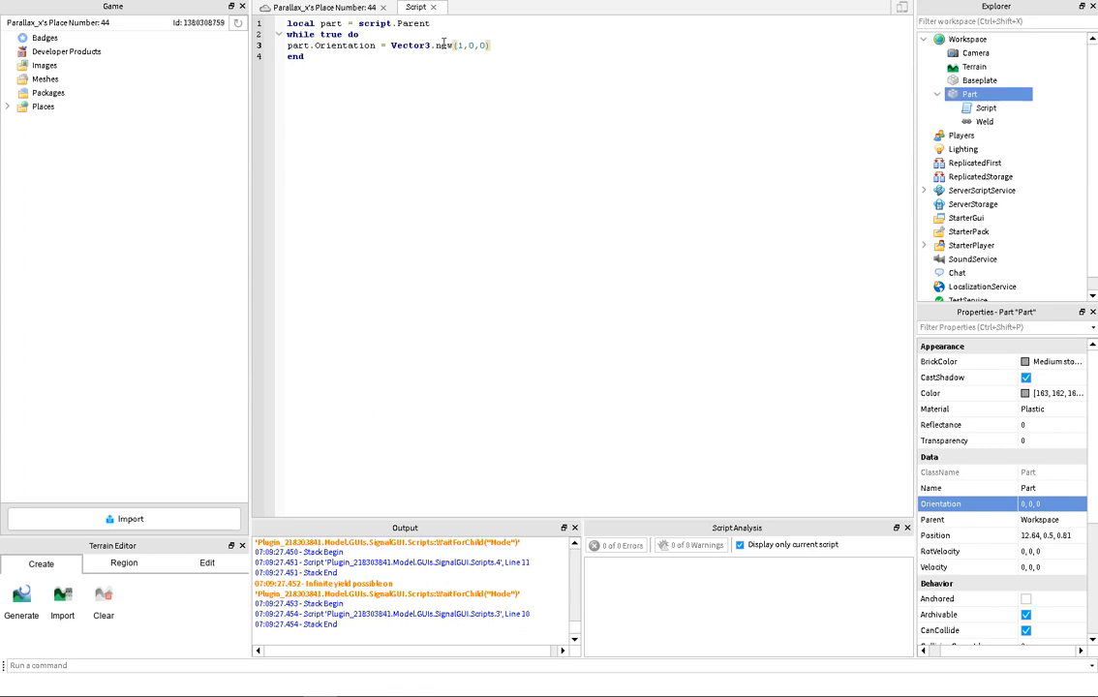
click(388, 45)
text(p art.Ort)
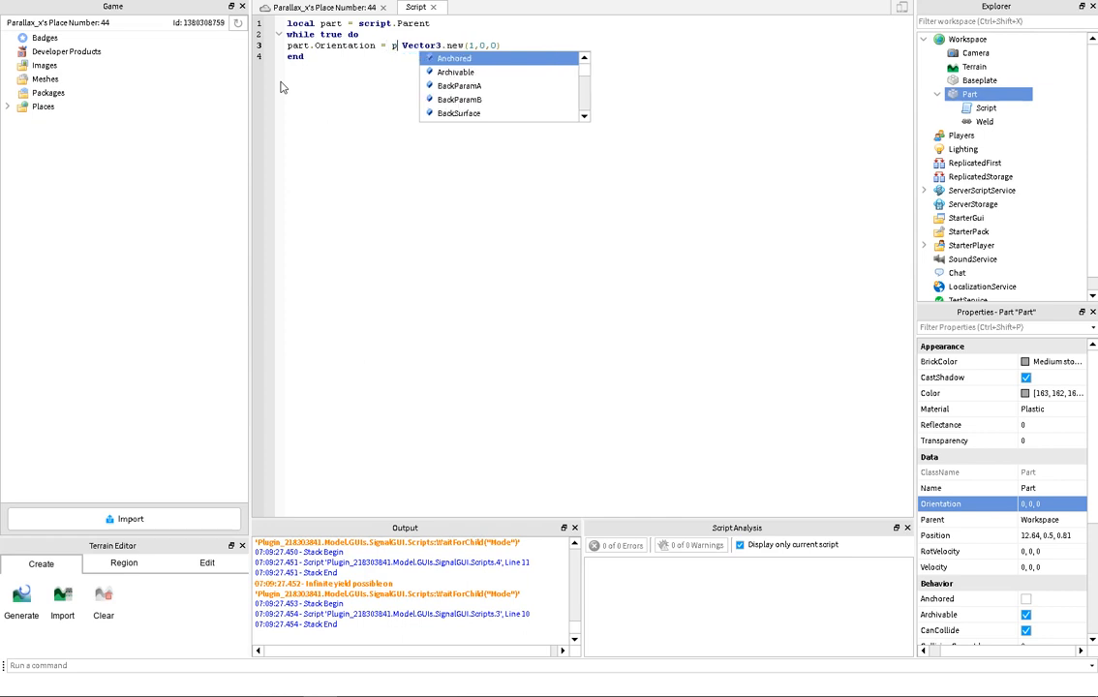
key(Tab)
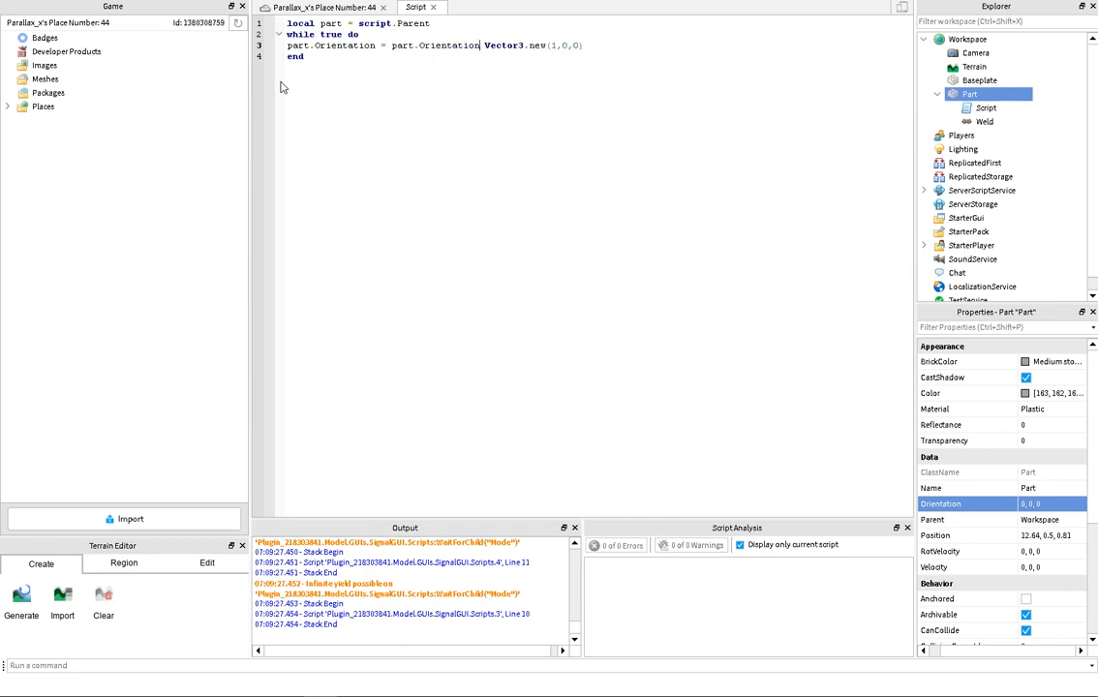
text(+)
click(499, 46)
key(BackSpace)
- Test-run the place with the incrementing orientation line and return to the script
click(334, 9)
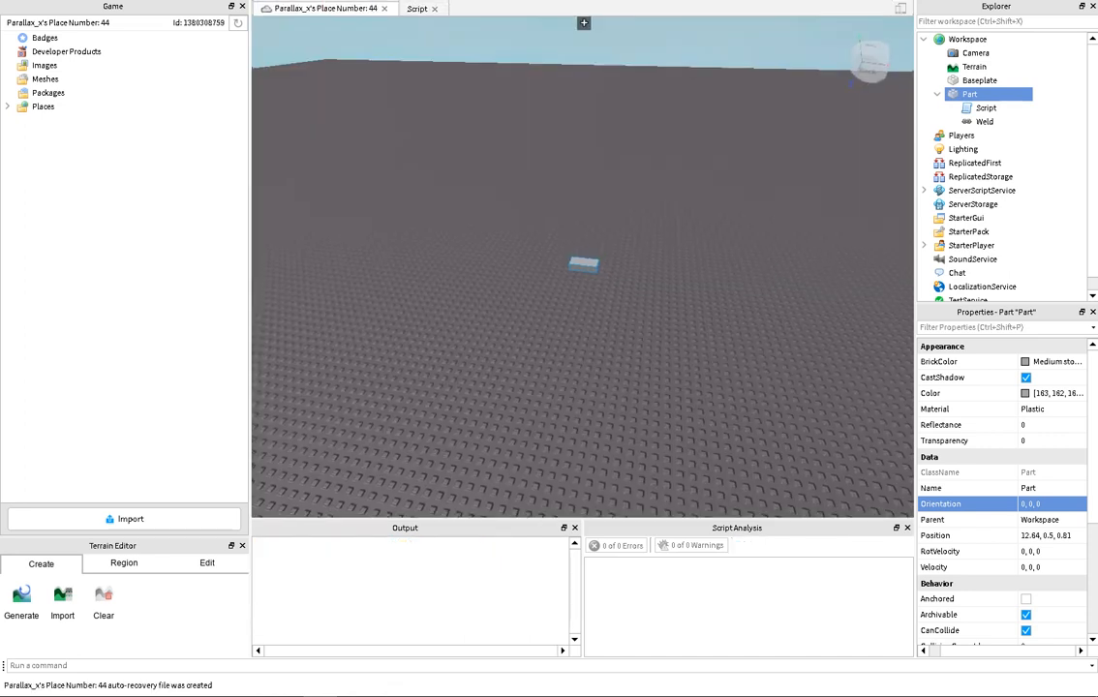
key(F5)
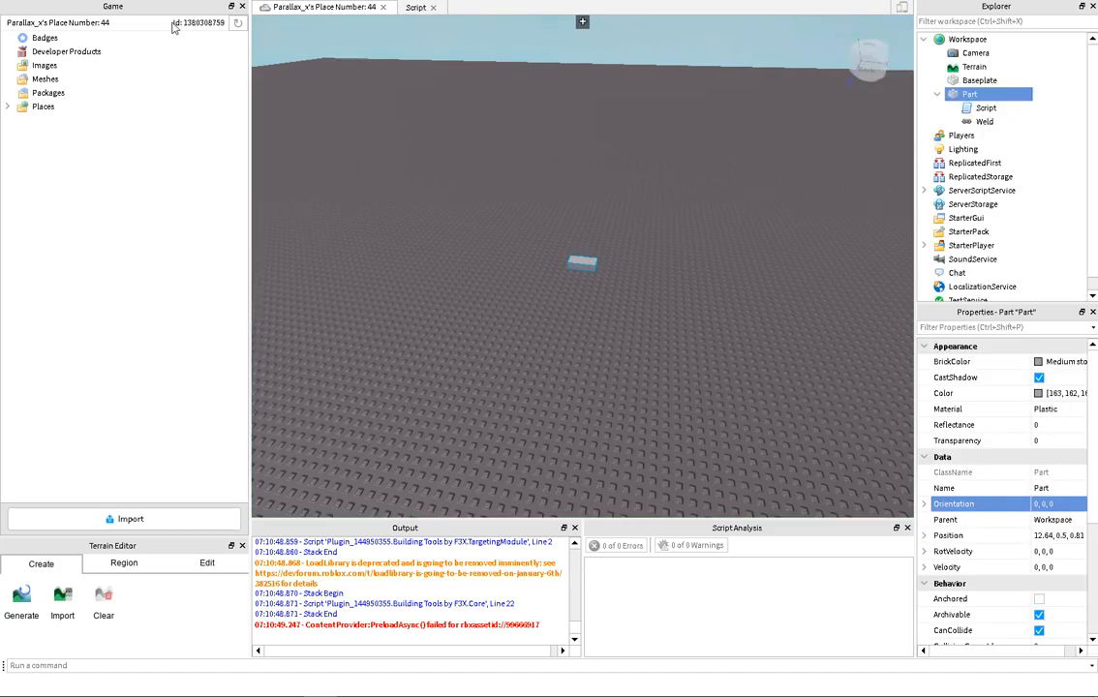
click(414, 7)
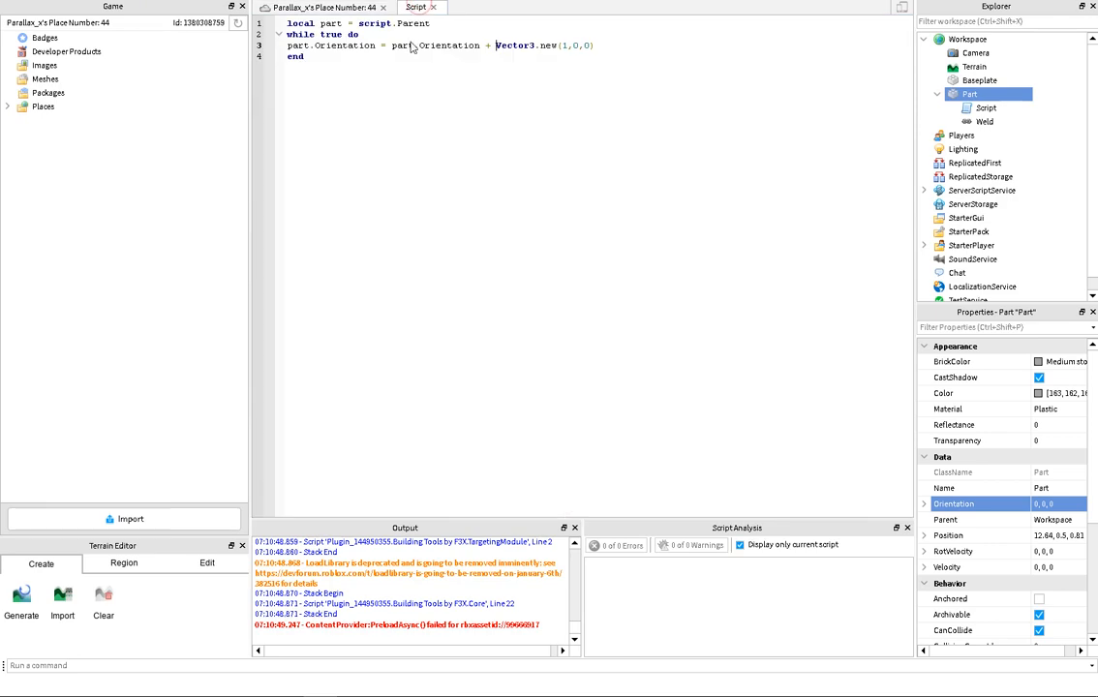
- Add wait(1) on a new line below the orientation assignment inside the while loop
click(630, 45)
key(Return)
text(wait ()
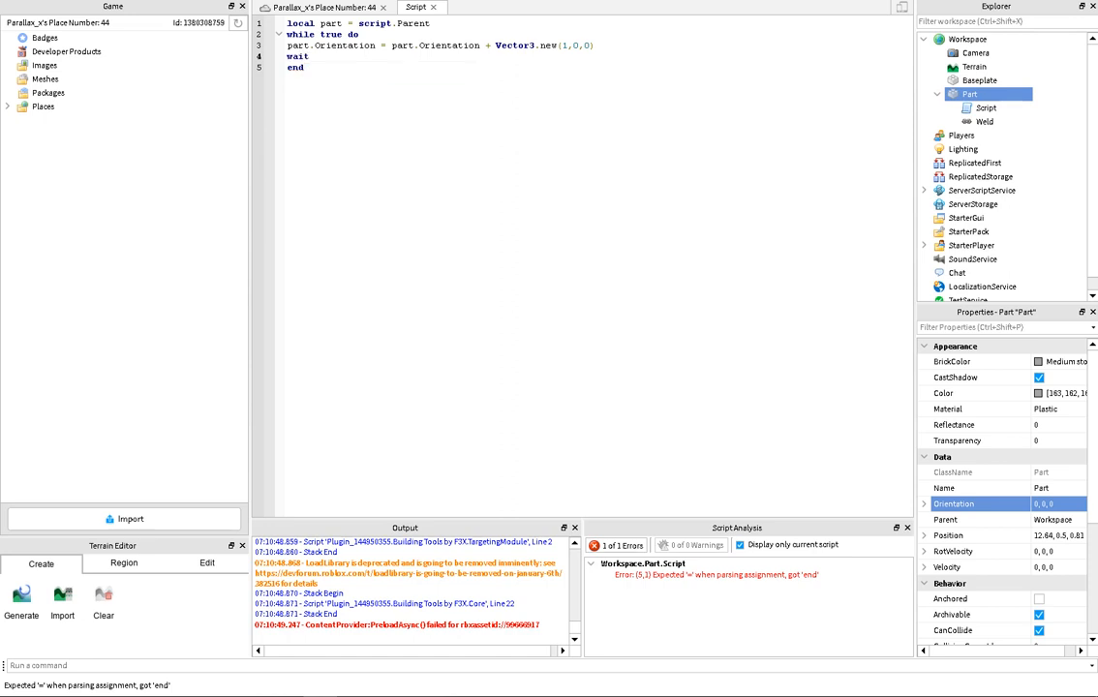
text(1))
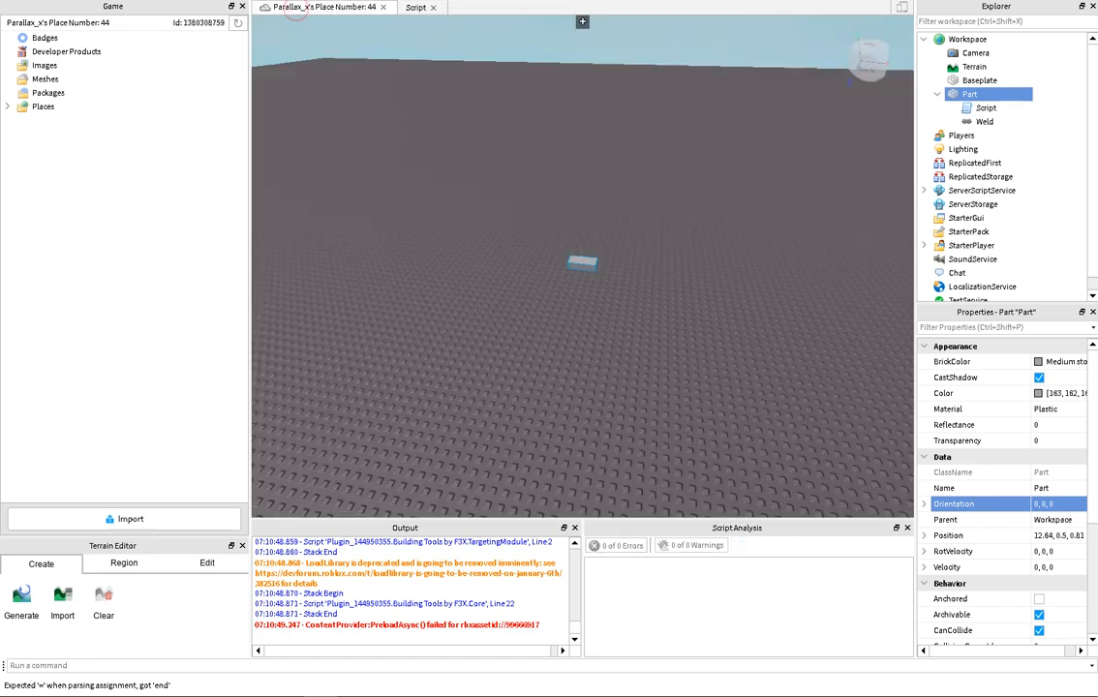
- Test-run the place with the delayed loop and select the flat part to watch its Orientation
click(294, 7)
key(F5)
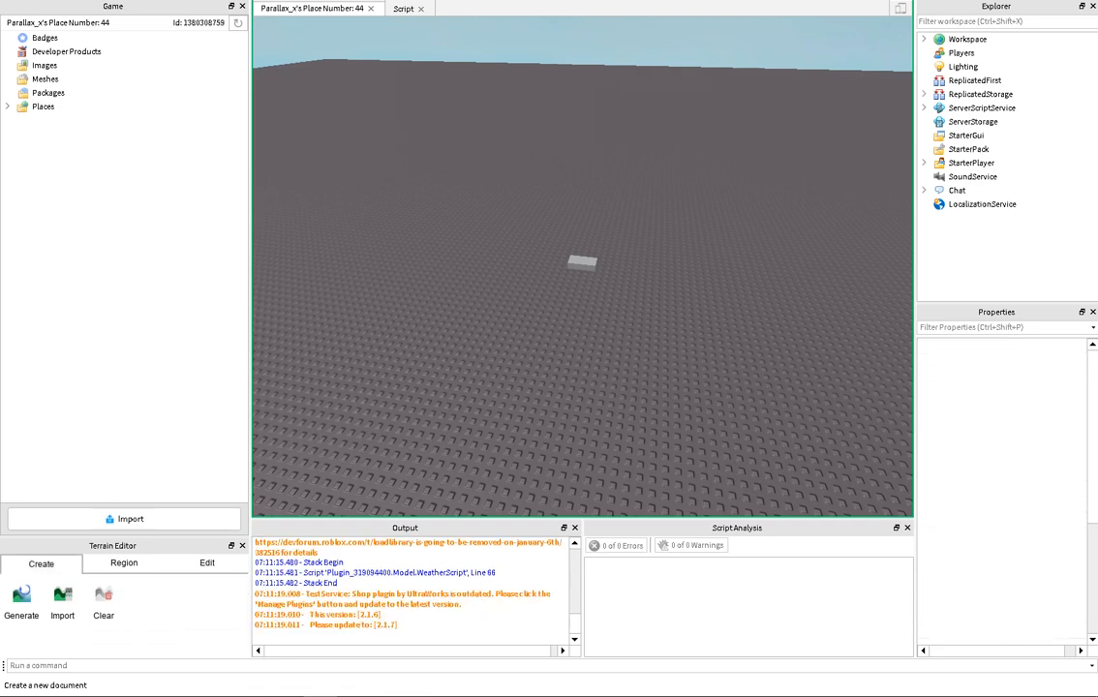
click(577, 264)
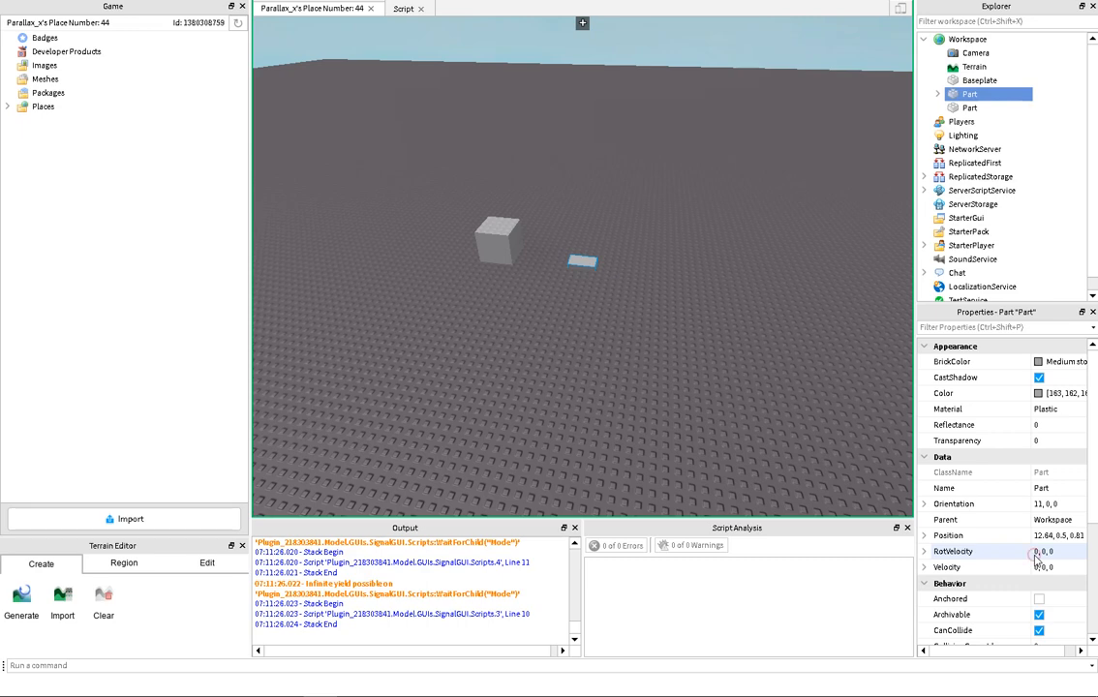
- Try entering 1 in the flat part's RotVelocity property during the test and watch the part rotate
click(1036, 552)
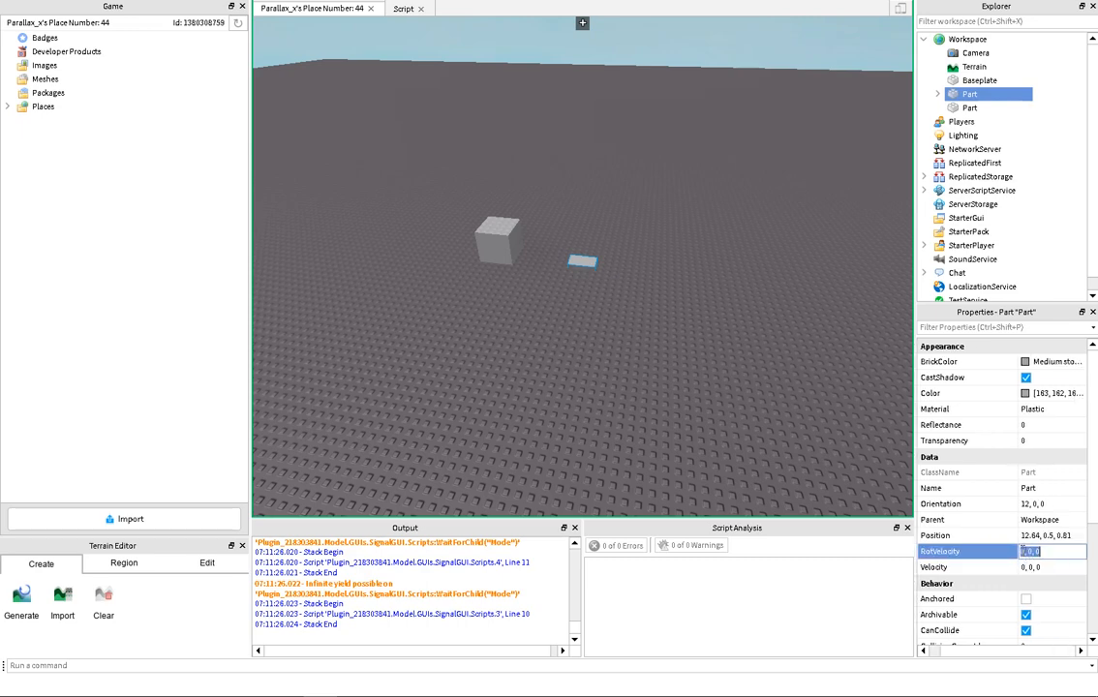
click(1022, 551)
text(1)
key(Return)
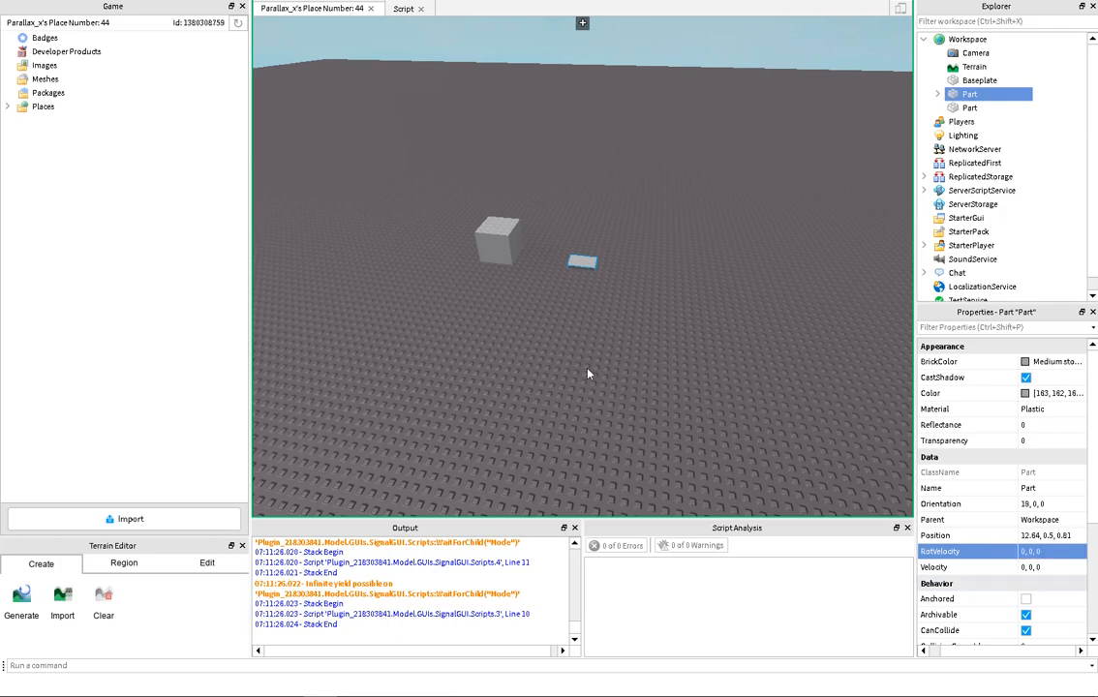
scroll(587, 374, up, 5)
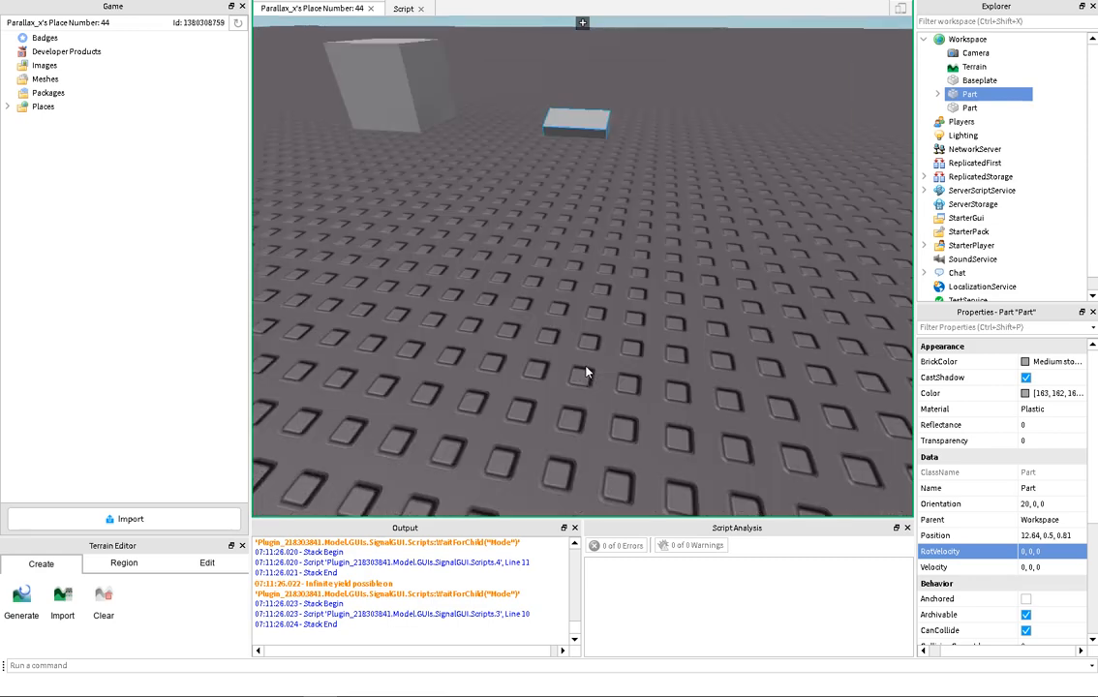